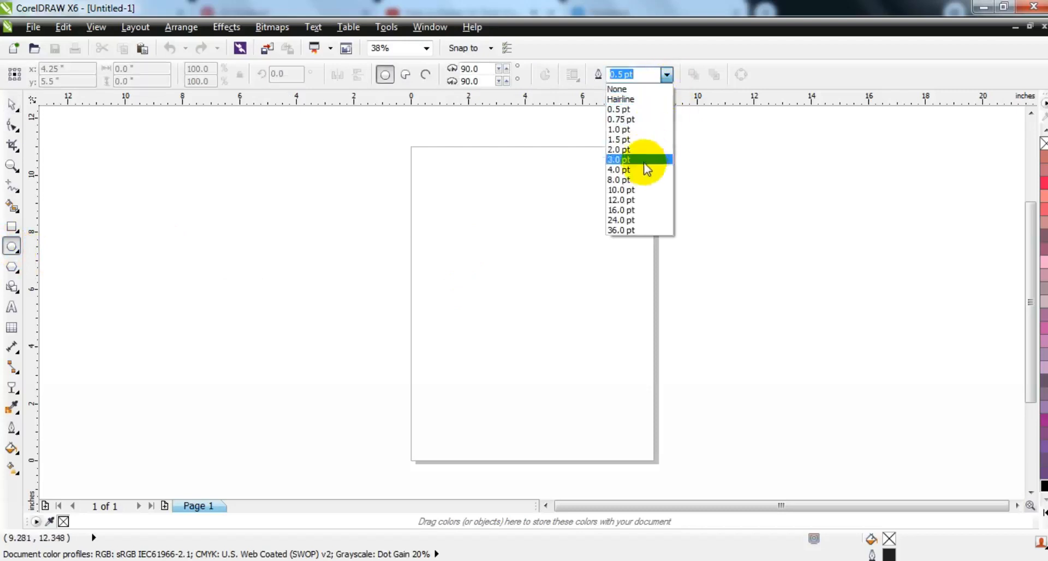
# Step: Draw a circle with a 4 pt outline on the page and enlarge it to about 7 inches in diameter
pyautogui.click(643, 169)
pyautogui.moveTo(440, 205); pyautogui.dragTo(543, 372)
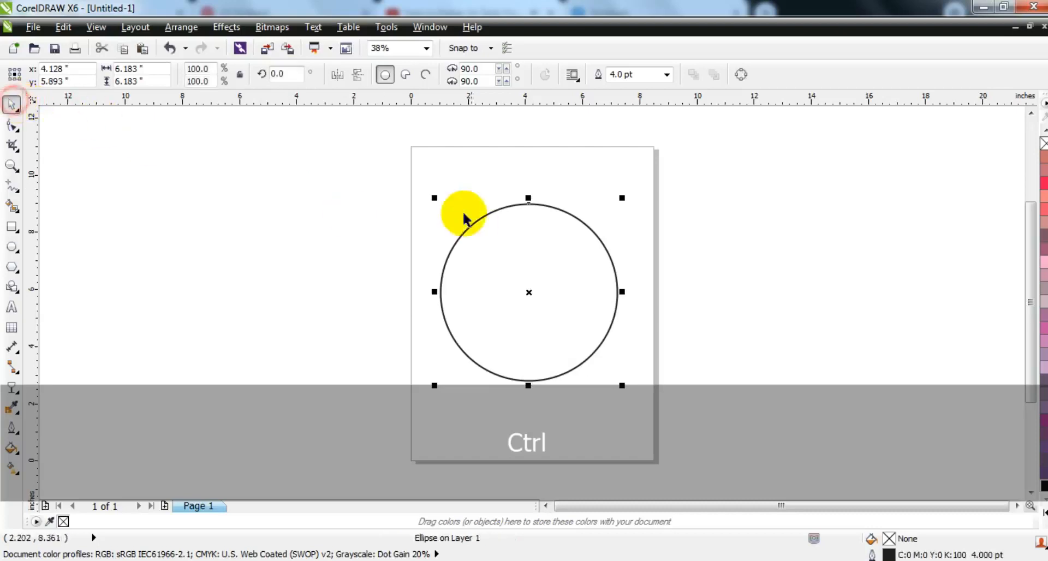
pyautogui.moveTo(434, 198); pyautogui.dragTo(421, 176)
pyautogui.moveTo(622, 182)
pyautogui.mouseDown()
pyautogui.moveTo(637, 163)
pyautogui.moveTo(632, 175)
pyautogui.mouseUp()
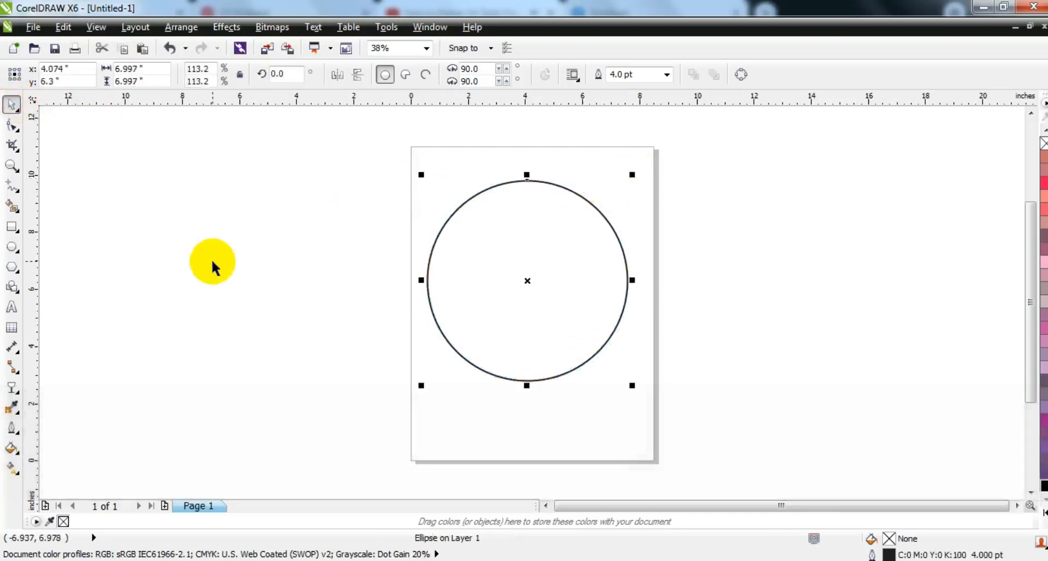
pyautogui.click(213, 262)
# Step: Draw a circle about 5.9 inches wide beside the page and place an overlapping copy slightly up and to its right
pyautogui.click(12, 164)
pyautogui.moveTo(146, 150); pyautogui.dragTo(687, 416)
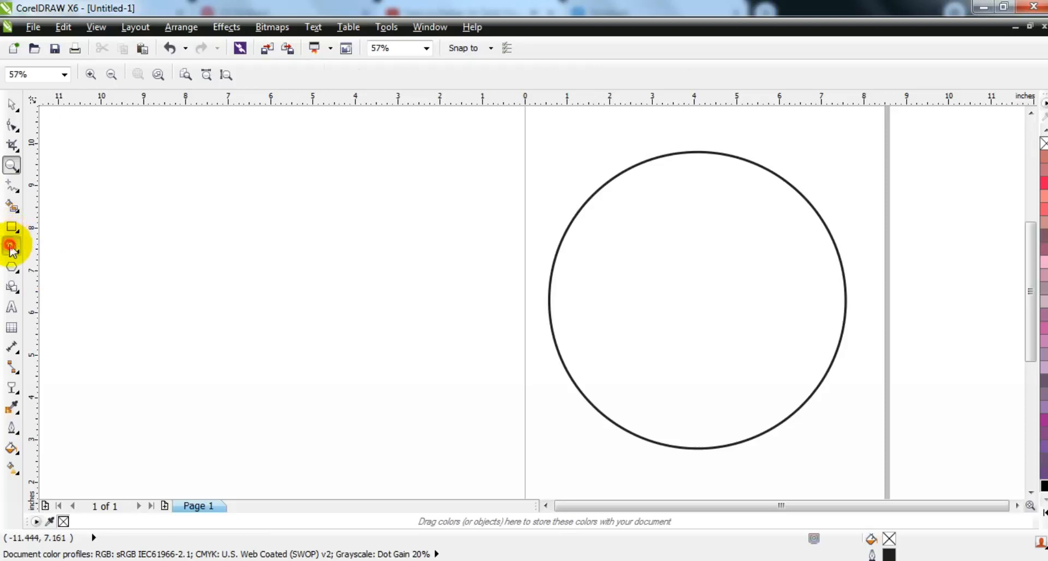
pyautogui.click(11, 247)
pyautogui.moveTo(116, 177); pyautogui.dragTo(213, 425)
pyautogui.click(12, 103)
pyautogui.click(192, 289)
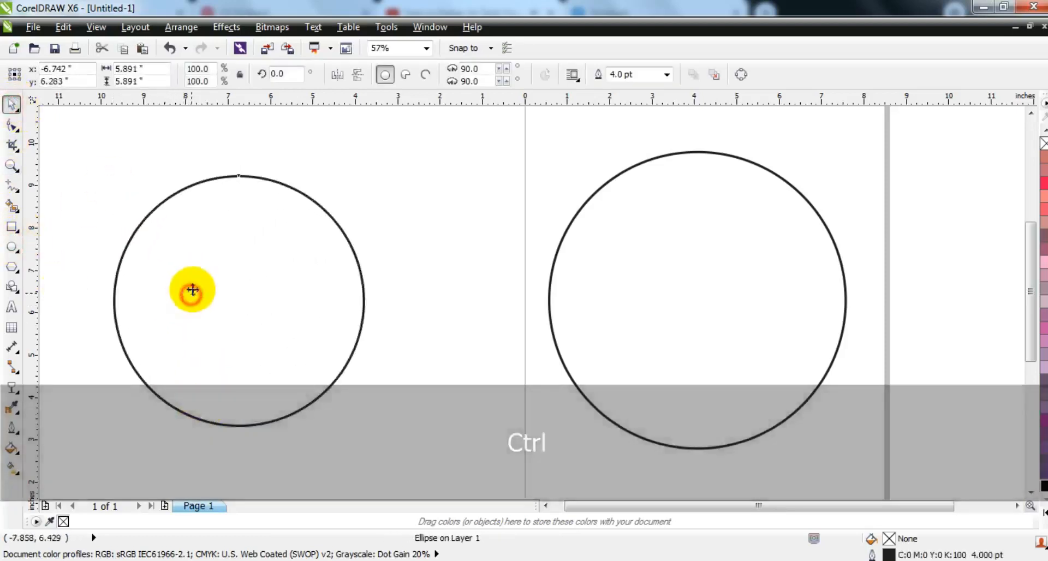
pyautogui.hotkey('ctrl', 'z')
pyautogui.moveTo(251, 356); pyautogui.dragTo(261, 339)
# Step: Draw a horizontal line about 3.06 inches long across the upper right of the two overlapping circles
pyautogui.click(11, 186)
pyautogui.click(252, 189)
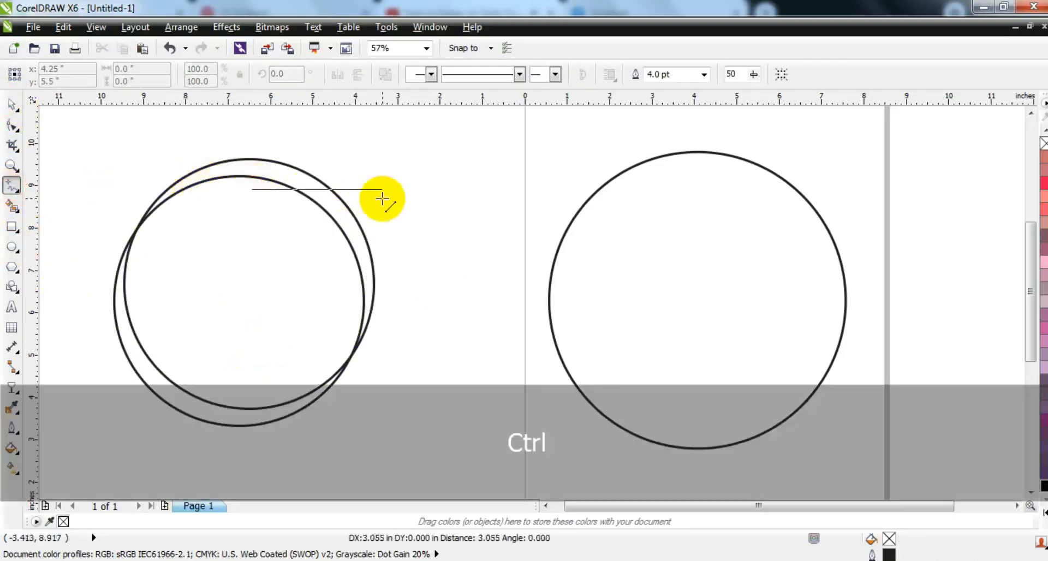
pyautogui.keyDown('ctrl'); pyautogui.click(382, 190); pyautogui.keyUp('ctrl')
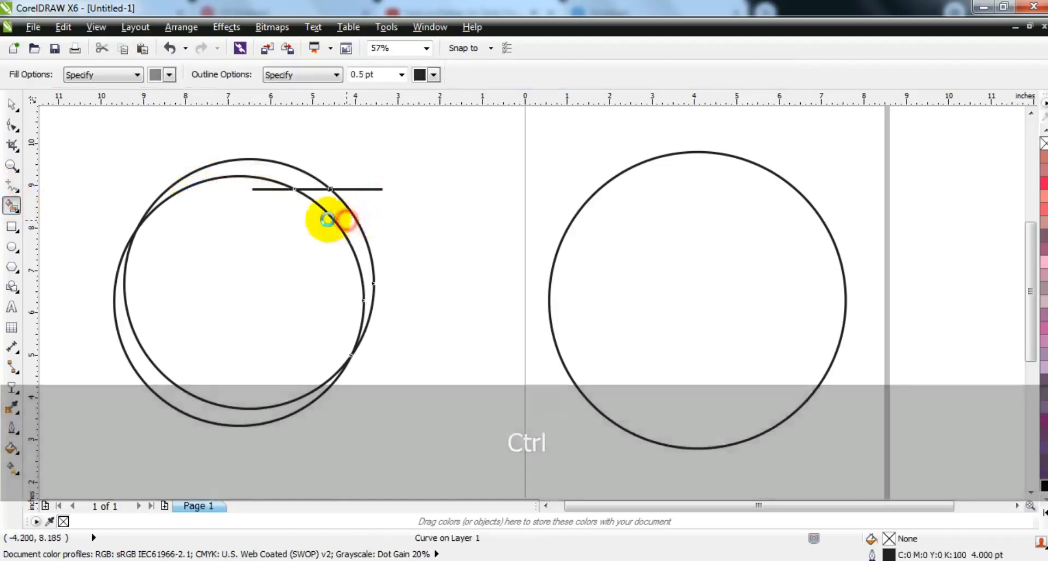
# Step: Smart-fill the crescent enclosed by the two circles and the line, and delete the line and both circles
pyautogui.click(352, 219)
pyautogui.click(11, 103)
pyautogui.press('Delete')
pyautogui.click(269, 179)
pyautogui.press('Delete')
pyautogui.click(270, 163)
pyautogui.press('Delete')
# Step: Mirror a copy of the crescent below the original, flip it horizontally, align the two tips and weld both pieces into one S-shape
pyautogui.click(353, 215)
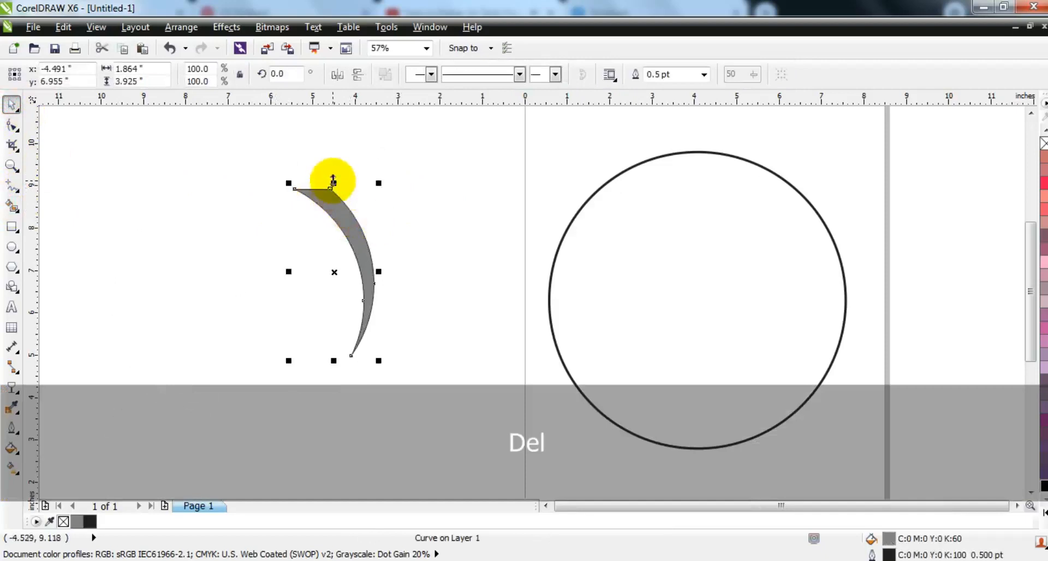
pyautogui.moveTo(332, 182); pyautogui.dragTo(288, 456)
pyautogui.moveTo(285, 415); pyautogui.dragTo(286, 418)
pyautogui.click(337, 74)
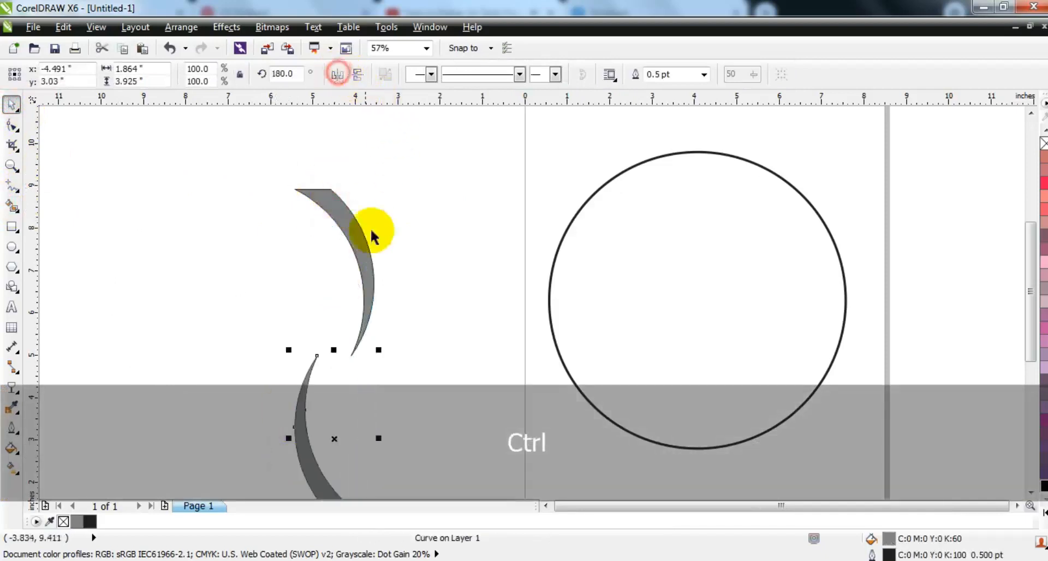
pyautogui.moveTo(309, 377); pyautogui.dragTo(346, 379)
pyautogui.keyDown('shift'); pyautogui.click(362, 252); pyautogui.keyUp('shift')
pyautogui.click(478, 75)
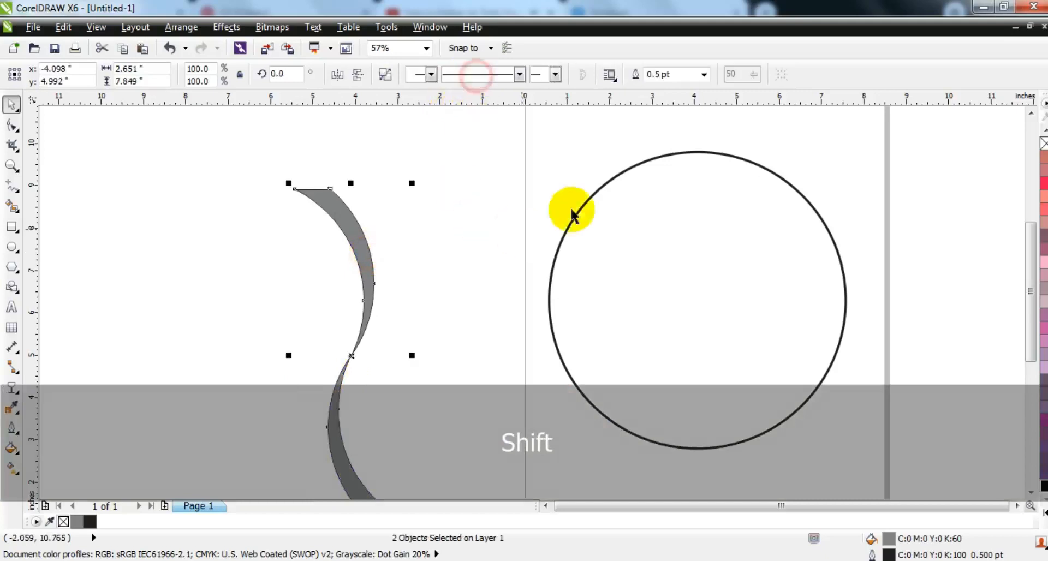
# Step: Center the S-shape horizontally and vertically on the large circle
pyautogui.keyDown('shift'); pyautogui.click(604, 188); pyautogui.keyUp('shift')
pyautogui.press('c')
pyautogui.press('e')
pyautogui.hotkey('shift', 'F2')
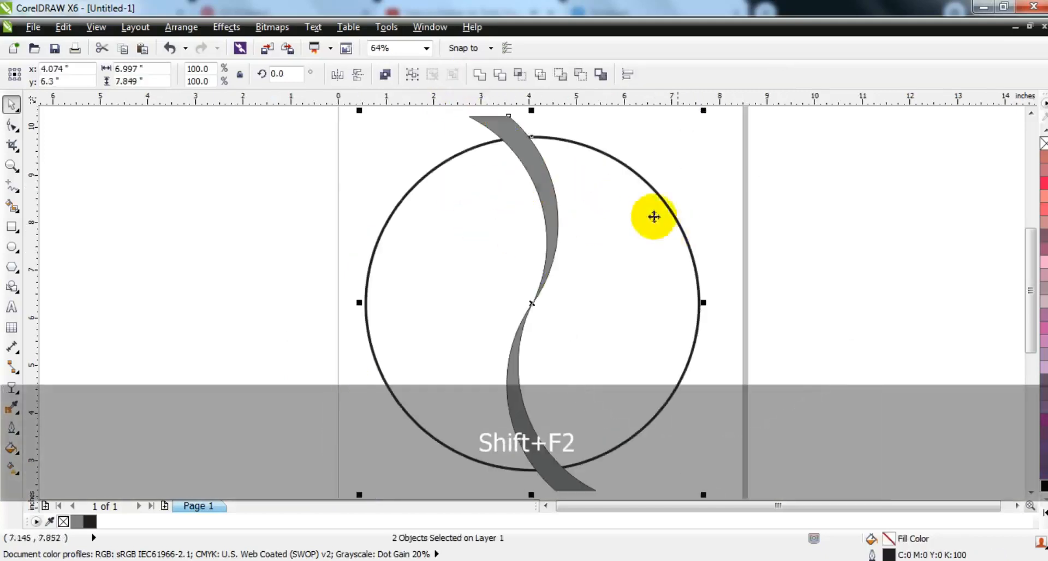
pyautogui.press('Escape')
# Step: Create three copies of the S-shape around its center, each rotated a further 45 degrees clockwise
pyautogui.click(536, 162)
pyautogui.press('F3')
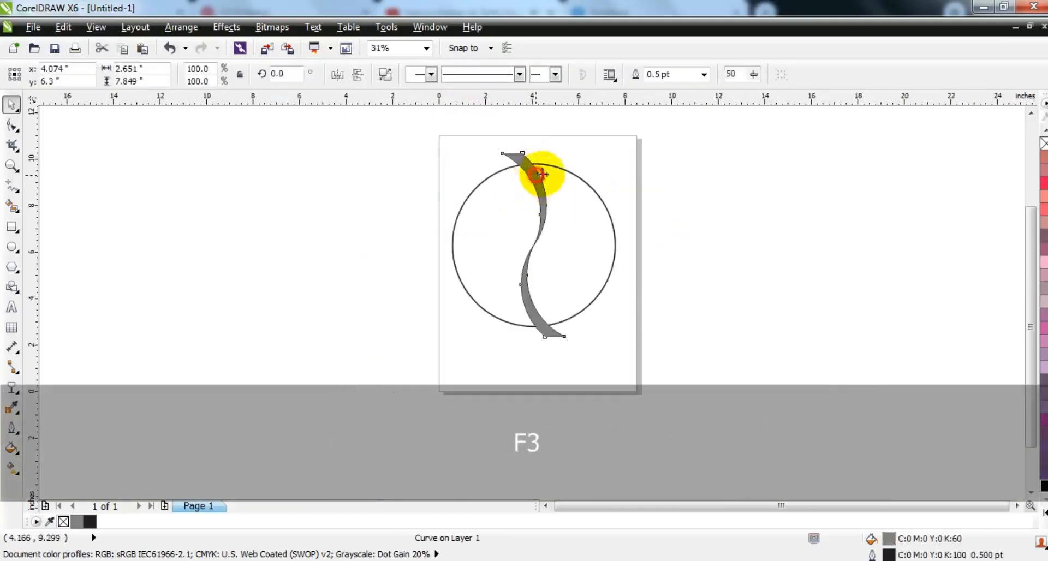
pyautogui.moveTo(571, 148); pyautogui.dragTo(619, 196)
pyautogui.hotkey('ctrl', 'r')
pyautogui.hotkey('ctrl', 'r')
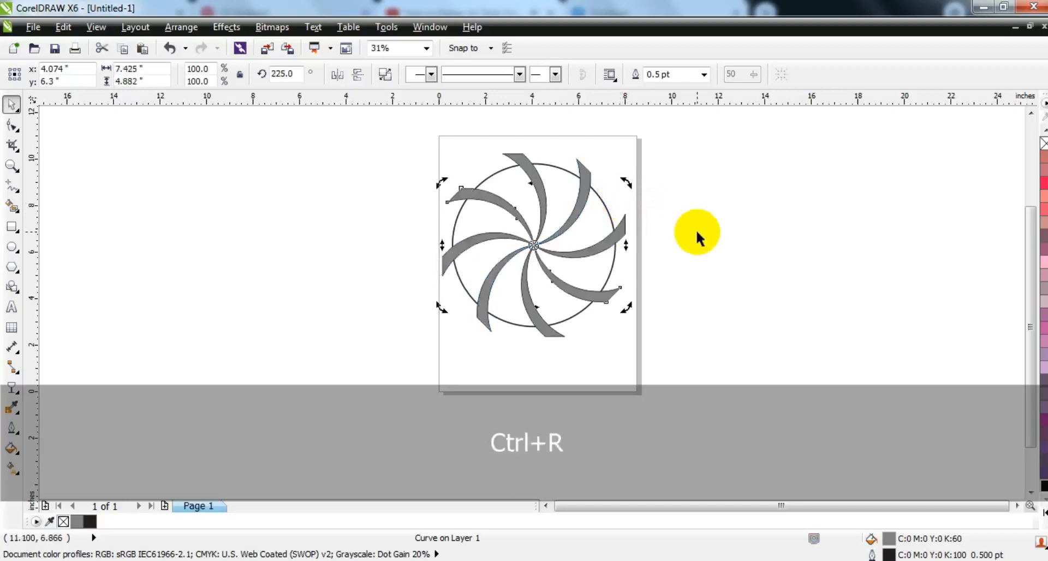
# Step: Weld the four rotated S-shapes into a single pinwheel
pyautogui.click(617, 234)
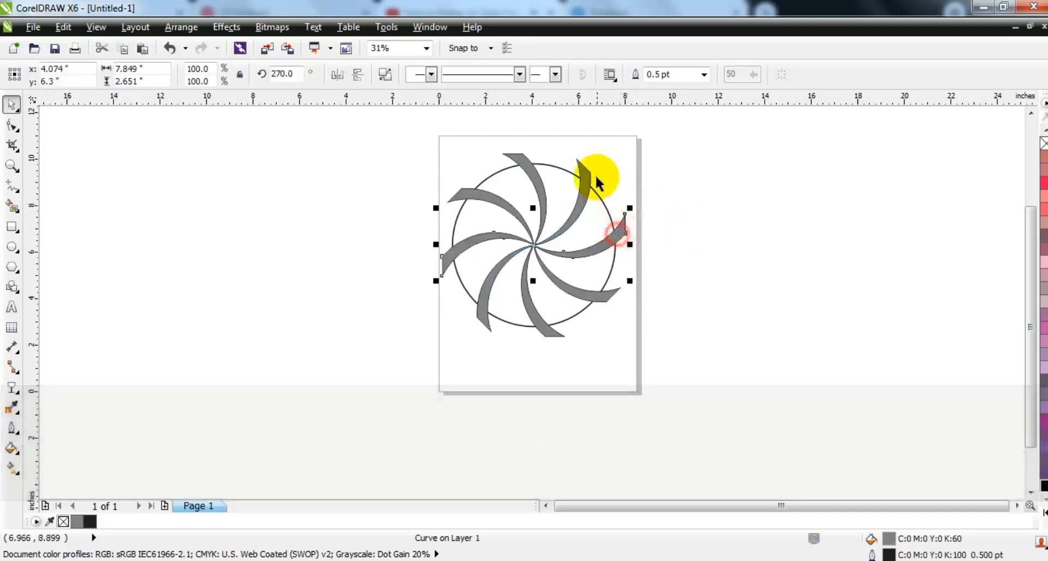
pyautogui.keyDown('shift'); pyautogui.click(581, 171); pyautogui.keyUp('shift')
pyautogui.keyDown('shift'); pyautogui.click(526, 155); pyautogui.keyUp('shift')
pyautogui.keyDown('shift'); pyautogui.click(453, 190); pyautogui.keyUp('shift')
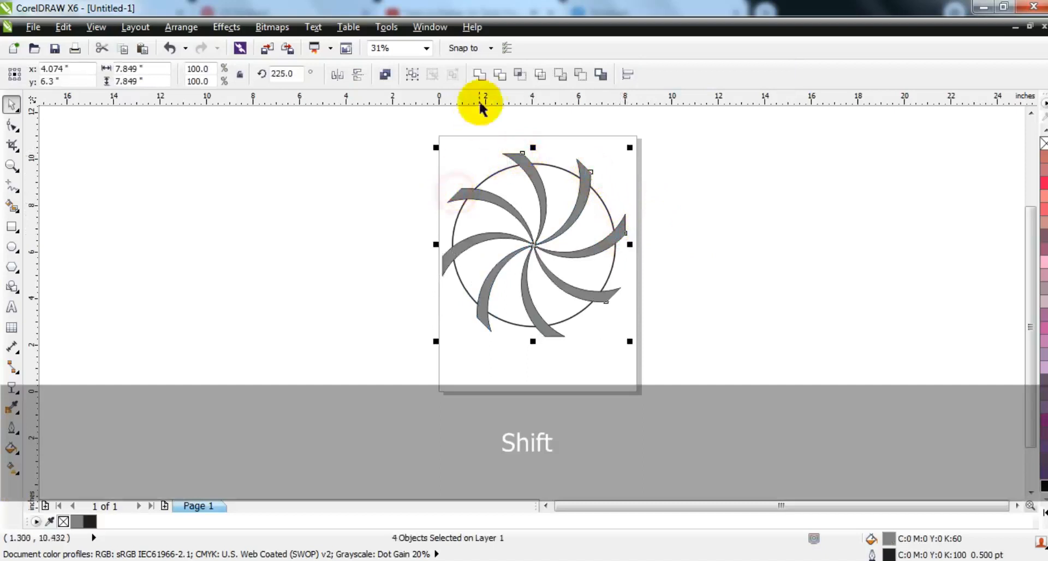
pyautogui.click(480, 77)
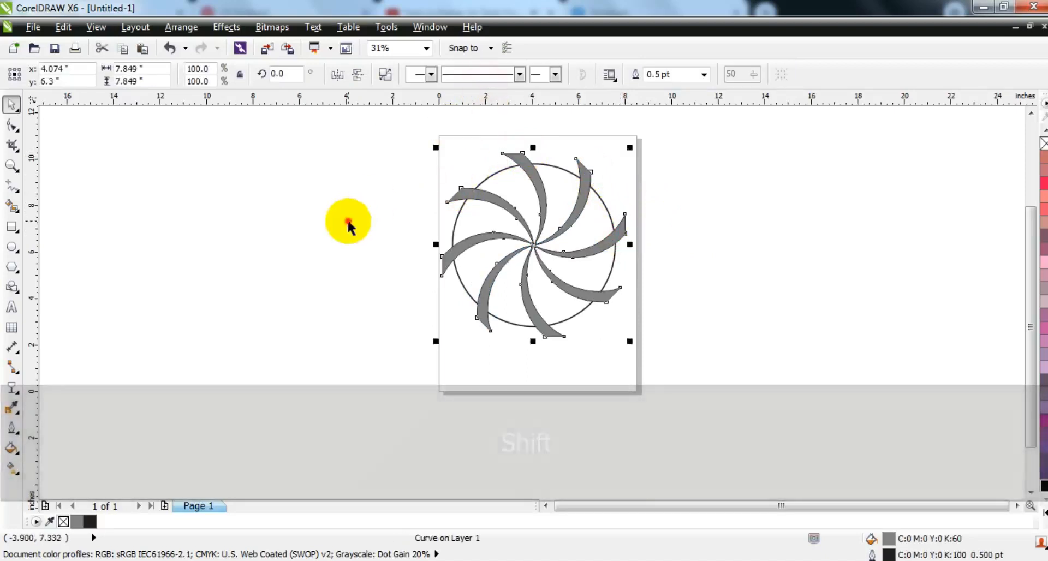
# Step: Trim the large circle with the gray pinwheel and delete the pinwheel
pyautogui.click(347, 220)
pyautogui.click(12, 165)
pyautogui.moveTo(422, 140); pyautogui.dragTo(674, 355)
pyautogui.click(12, 103)
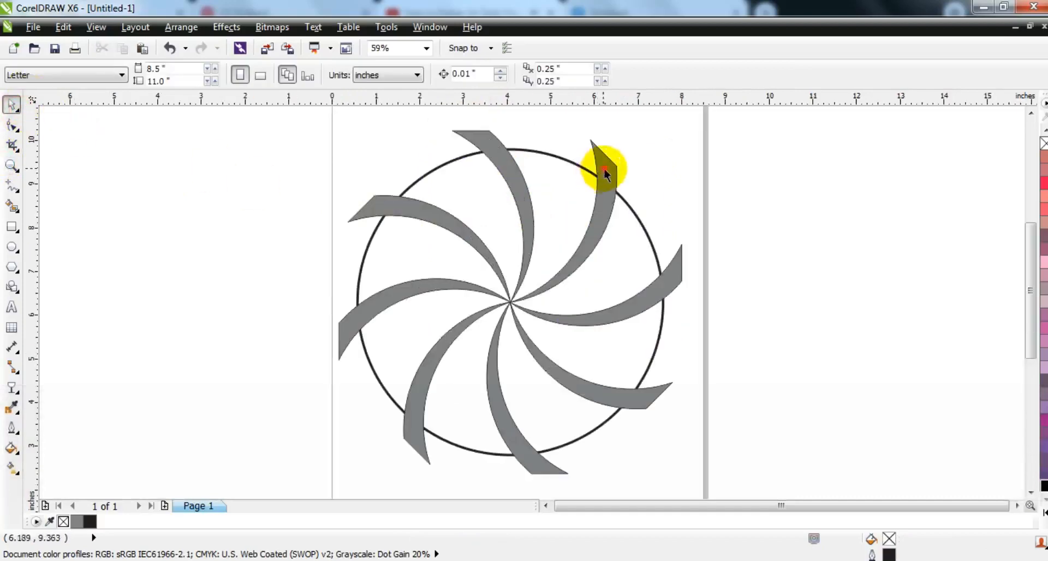
pyautogui.click(605, 174)
pyautogui.keyDown('shift'); pyautogui.click(628, 204); pyautogui.keyUp('shift')
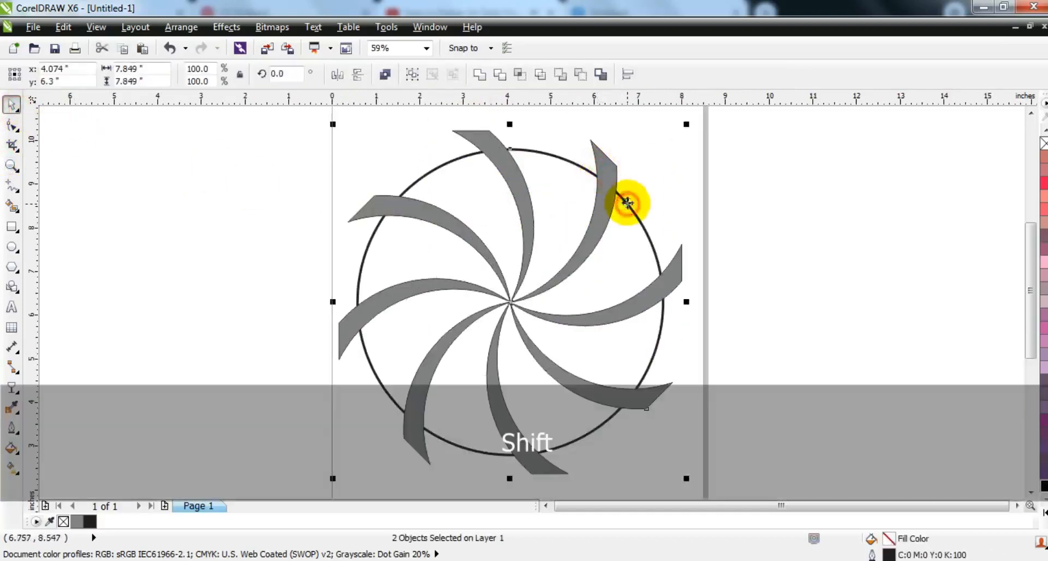
pyautogui.click(500, 76)
pyautogui.click(659, 151)
pyautogui.moveTo(604, 159); pyautogui.dragTo(191, 159)
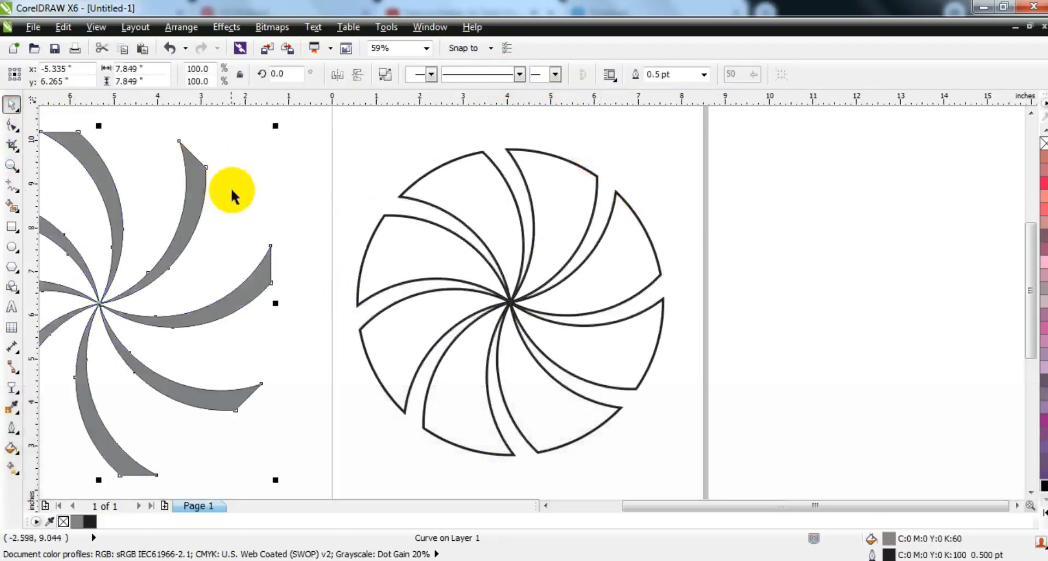
pyautogui.press('Delete')
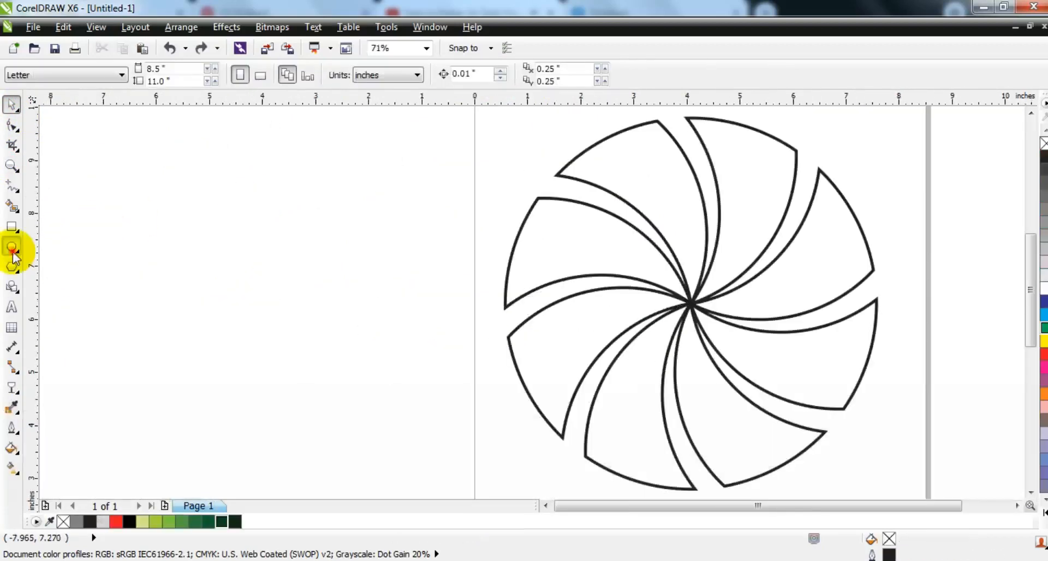
# Step: Center a small circle on the segmented wheel, trim the wheel with it, and delete the small circle
pyautogui.click(12, 248)
pyautogui.moveTo(223, 233); pyautogui.dragTo(244, 264)
pyautogui.keyDown('shift'); pyautogui.click(728, 312); pyautogui.keyUp('shift')
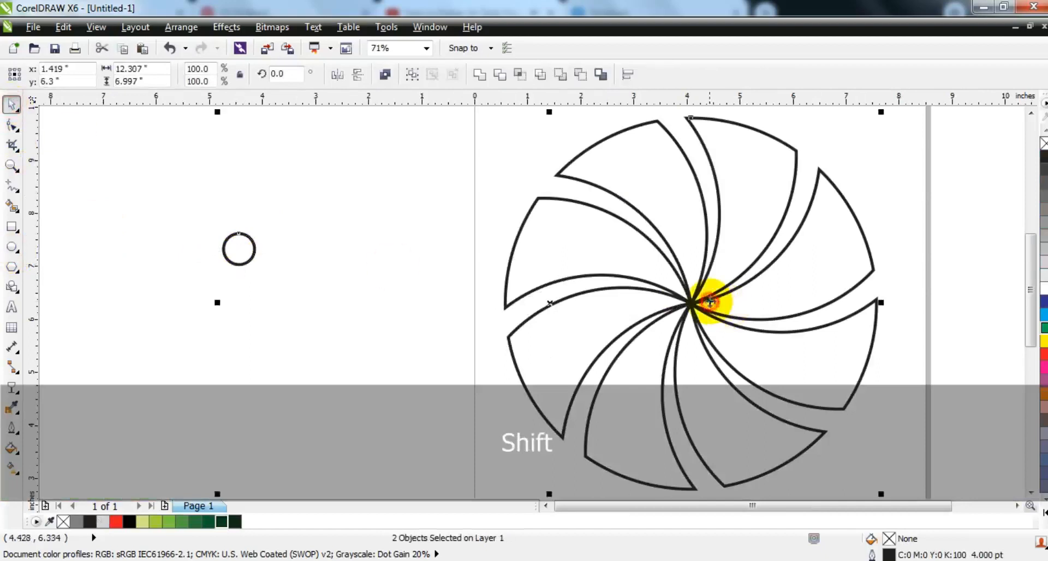
pyautogui.press('c')
pyautogui.press('e')
pyautogui.click(501, 76)
pyautogui.click(374, 189)
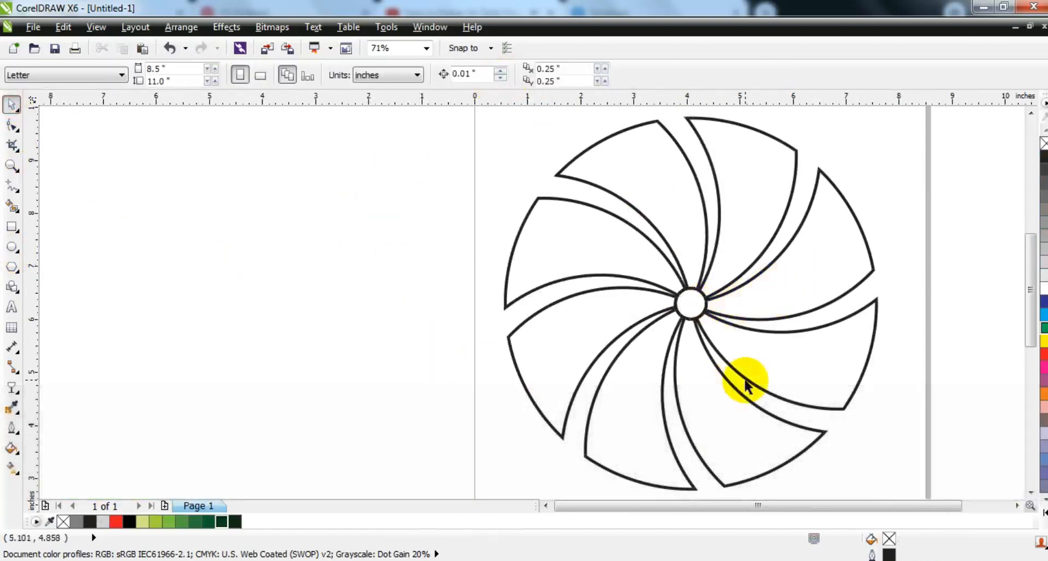
pyautogui.click(704, 318)
pyautogui.moveTo(692, 313); pyautogui.dragTo(343, 298)
pyautogui.press('Delete')
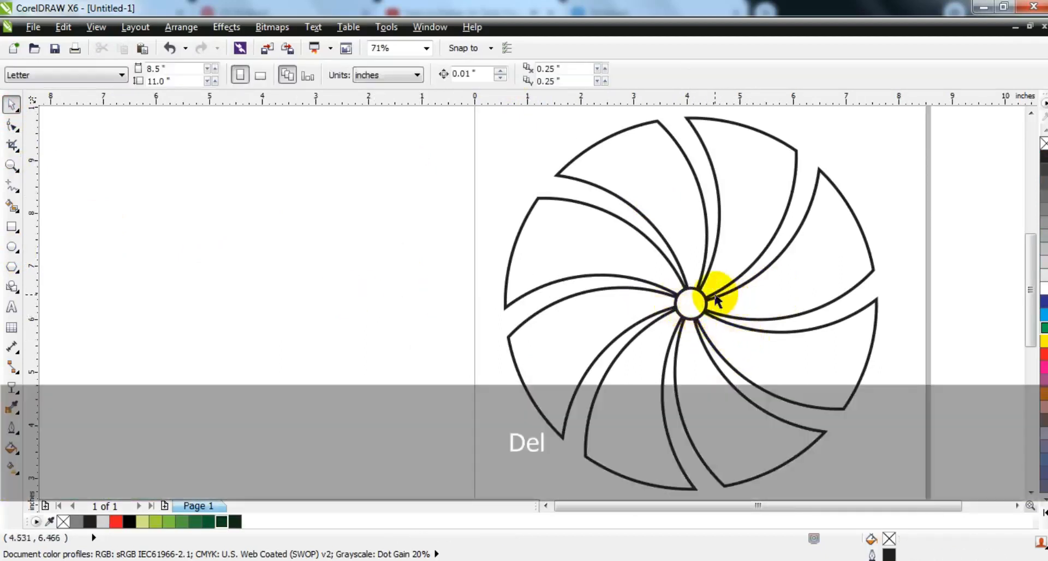
# Step: Fill the segmented wheel with 10% black
pyautogui.click(717, 299)
pyautogui.click(1042, 281)
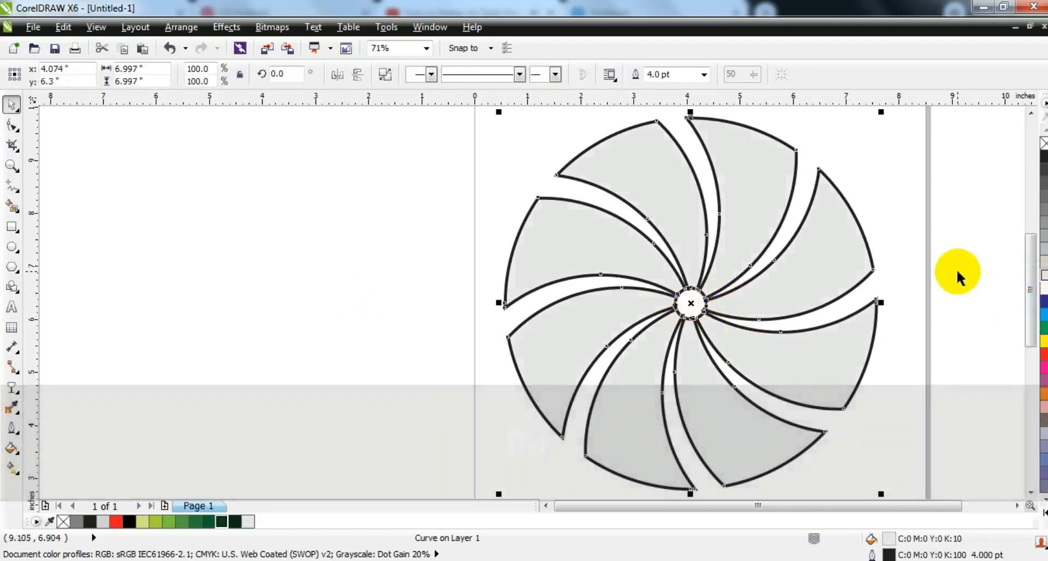
pyautogui.click(957, 270)
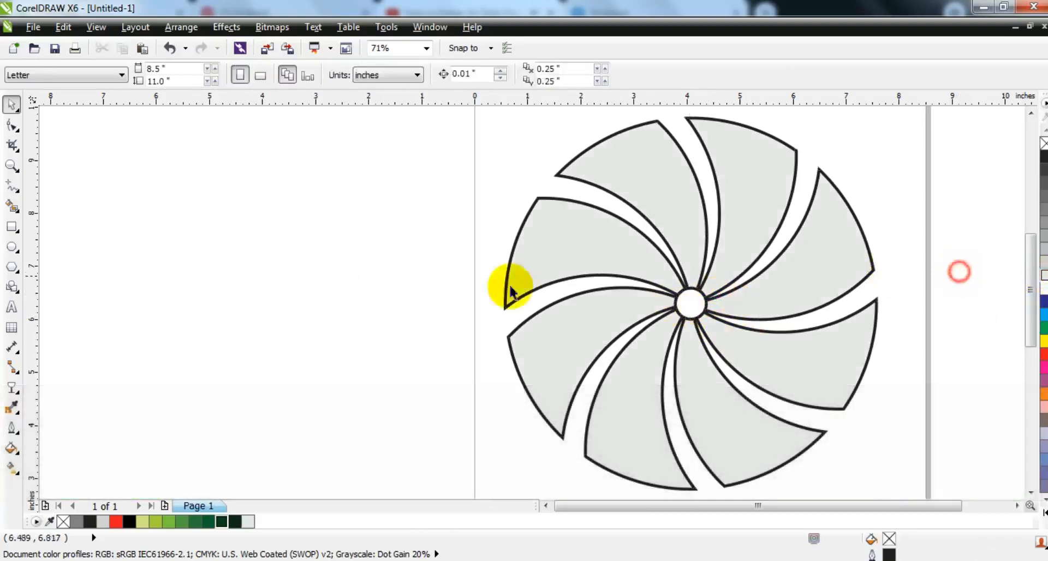
# Step: Draw a circle about 5.66 inches wide, give it a red outline and center it on the segmented wheel
pyautogui.click(10, 250)
pyautogui.moveTo(143, 143); pyautogui.dragTo(305, 444)
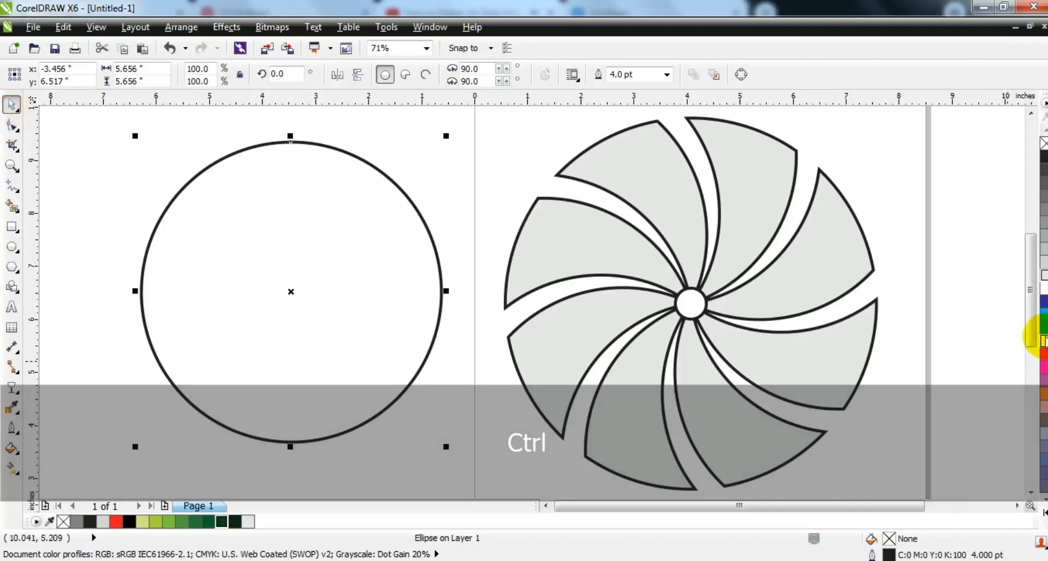
pyautogui.press('shift')
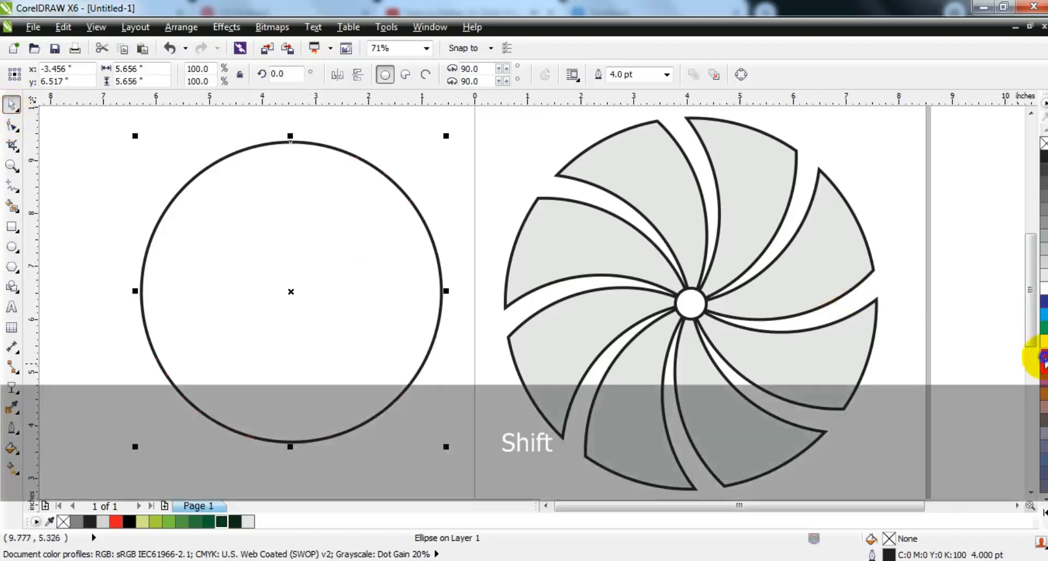
pyautogui.rightClick(1043, 358)
pyautogui.keyDown('shift'); pyautogui.click(764, 233); pyautogui.keyUp('shift')
pyautogui.press('c')
pyautogui.press('e')
pyautogui.press('Escape')
pyautogui.hscroll(3, 730, 240)
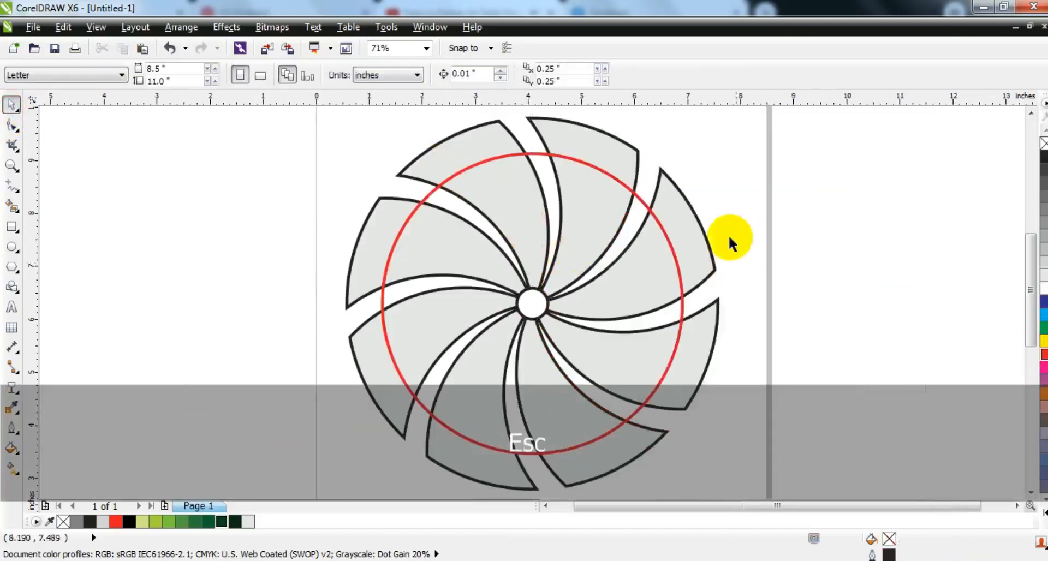
# Step: Scale the wheel to nearly the red circle's size and stretch it proportionally toward the lower right to about 6.8 inches
pyautogui.click(690, 205)
pyautogui.moveTo(722, 109); pyautogui.dragTo(702, 145)
pyautogui.press('F3')
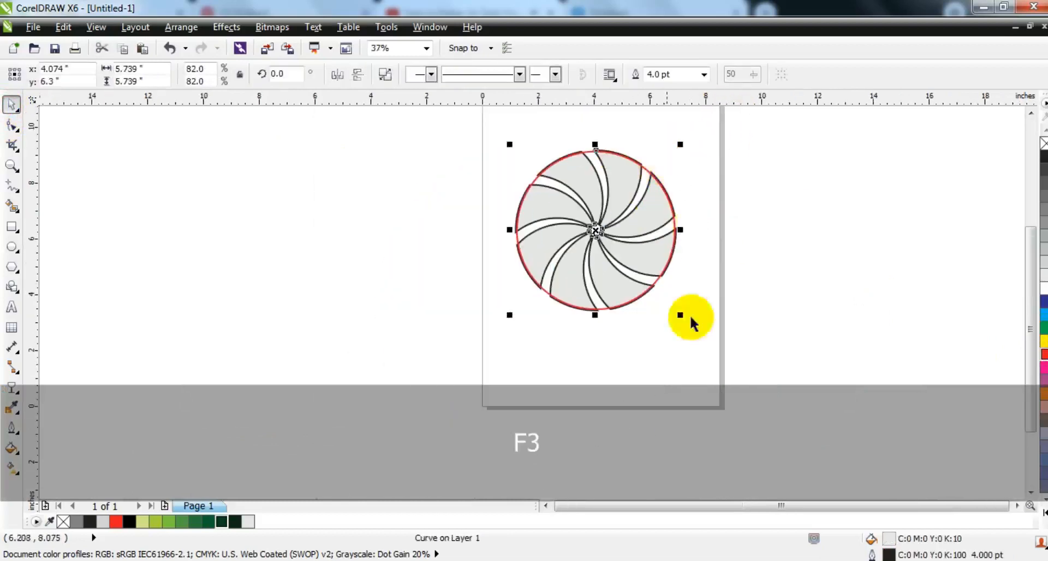
pyautogui.moveTo(682, 315); pyautogui.dragTo(704, 337)
# Step: Intersect the wheel with the red circle, move the clipped wheel off the page and delete the original shapes
pyautogui.moveTo(703, 145); pyautogui.dragTo(503, 352)
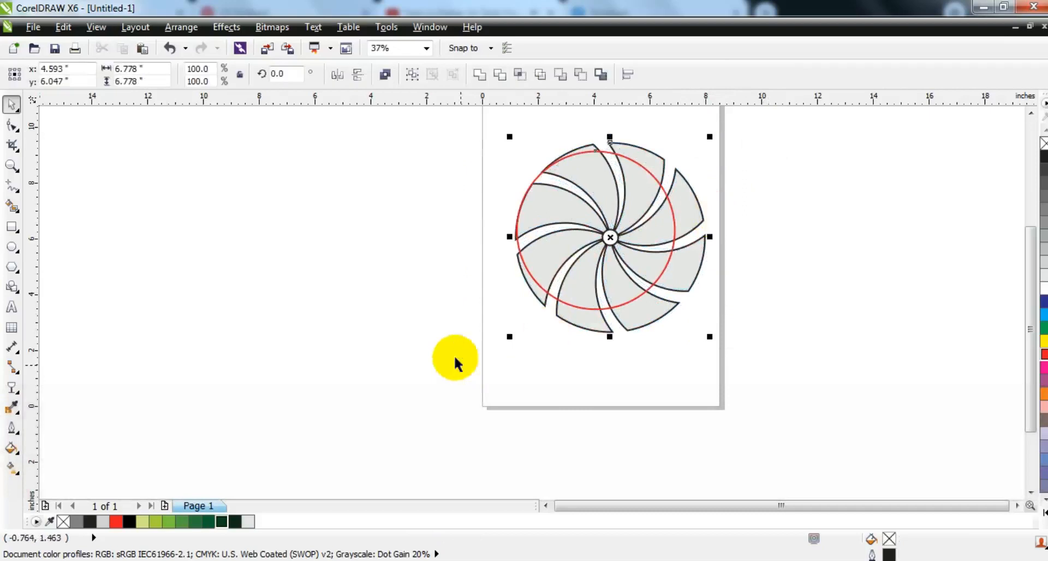
pyautogui.click(520, 75)
pyautogui.click(473, 143)
pyautogui.moveTo(585, 228); pyautogui.dragTo(365, 218)
pyautogui.press('Delete')
pyautogui.moveTo(590, 227); pyautogui.dragTo(367, 224)
pyautogui.moveTo(506, 130); pyautogui.dragTo(741, 376)
pyautogui.press('Delete')
# Step: Duplicate the clipped wheel and remove the fill from the one beside the page
pyautogui.moveTo(433, 234); pyautogui.dragTo(405, 234)
pyautogui.press('KP_Add')
pyautogui.click(1043, 145)
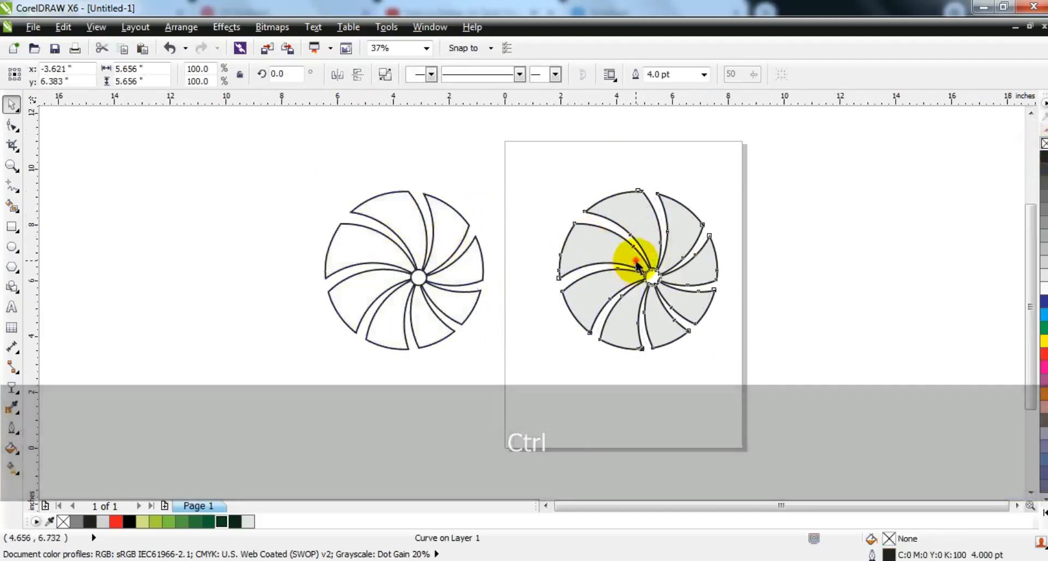
# Step: Break the gray wheel on the page apart into separate segments and remove their outlines
pyautogui.click(633, 257)
pyautogui.click(380, 75)
pyautogui.moveTo(491, 145); pyautogui.dragTo(764, 354)
pyautogui.hotkey('shift', 'F2')
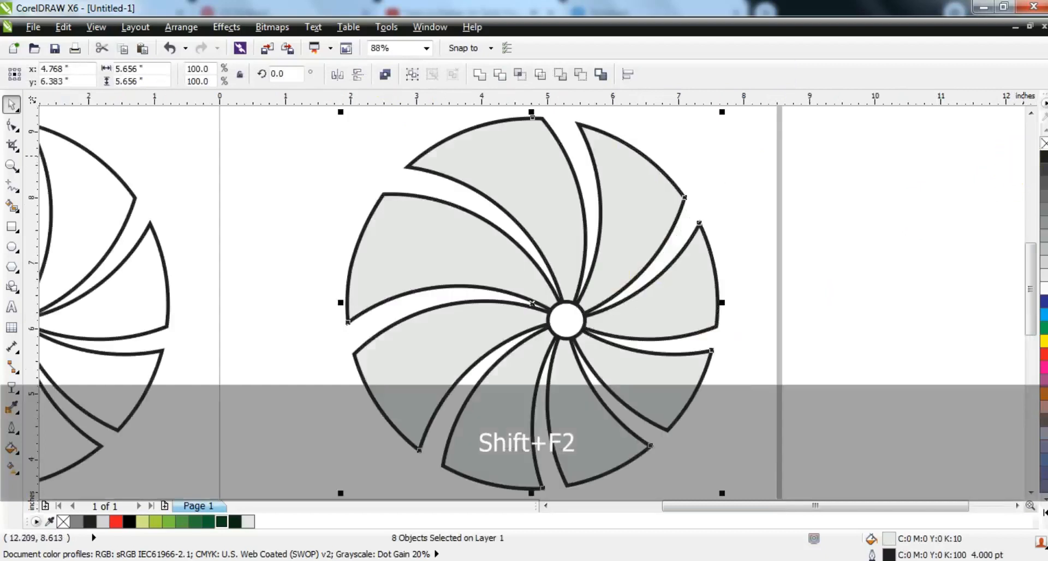
pyautogui.rightClick(1043, 144)
pyautogui.click(870, 274)
# Step: Fill four neighbouring segments counterclockwise from the lower-right one with increasingly darker greens, from pale yellow-green to C73 M16 Y100 K3
pyautogui.click(649, 386)
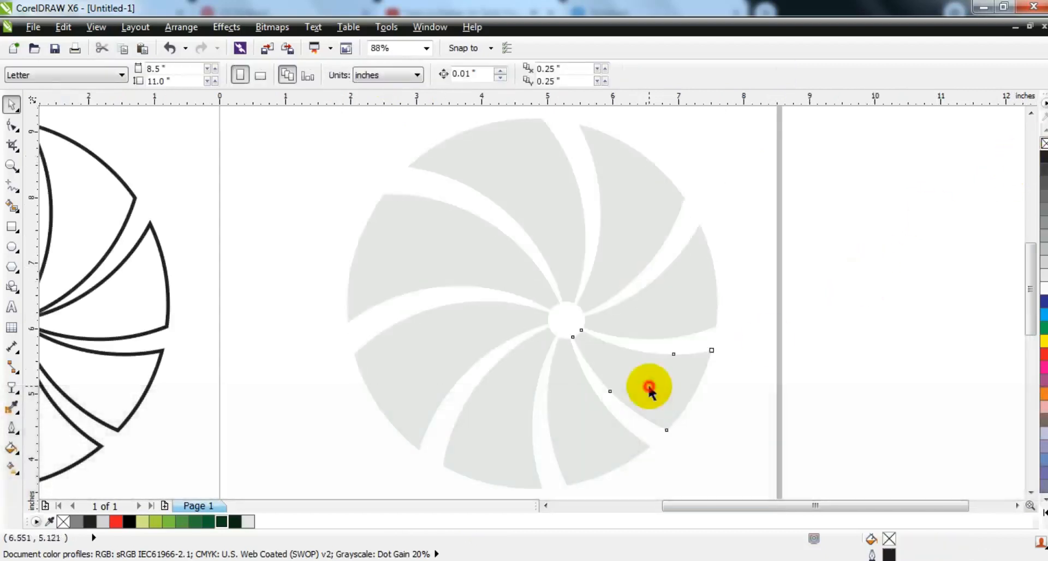
pyautogui.click(142, 521)
pyautogui.click(631, 330)
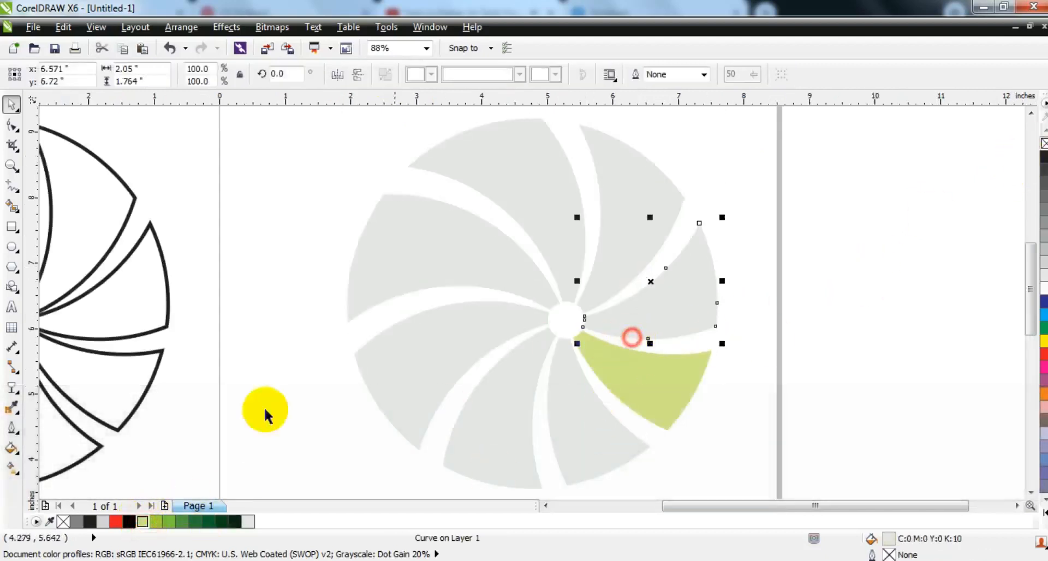
pyautogui.click(156, 522)
pyautogui.click(644, 251)
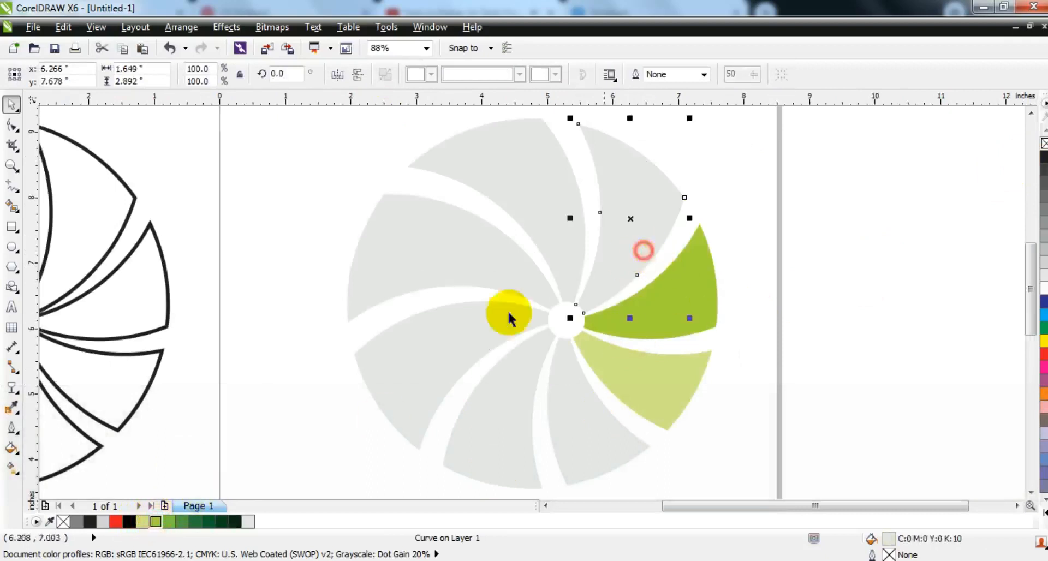
pyautogui.click(169, 521)
pyautogui.click(521, 188)
pyautogui.click(182, 521)
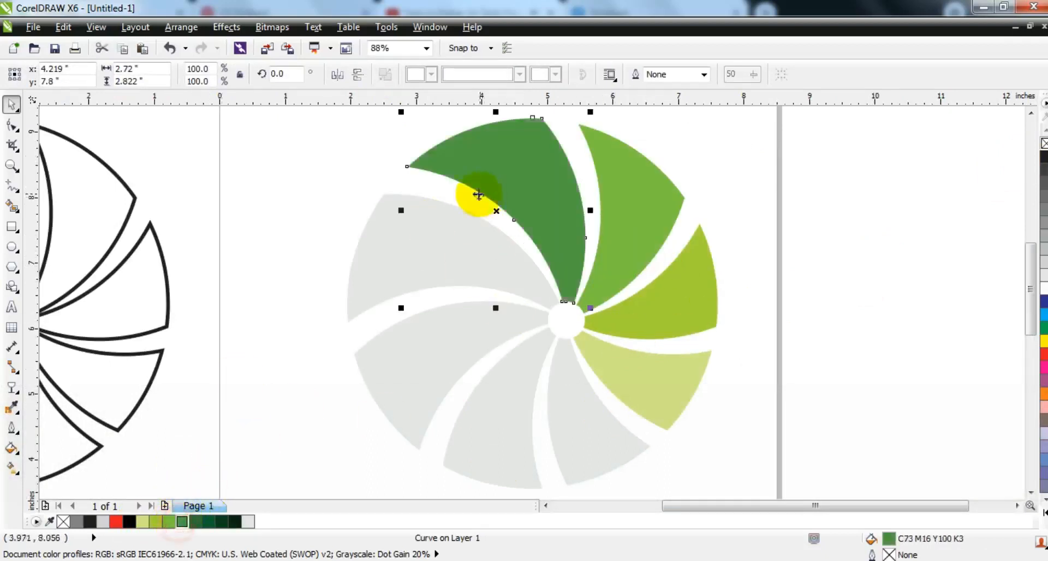
# Step: Fill the remaining four gray segments counterclockwise with progressively darker greens, ending with C81 M53 Y82 K75
pyautogui.click(432, 215)
pyautogui.click(195, 521)
pyautogui.click(395, 341)
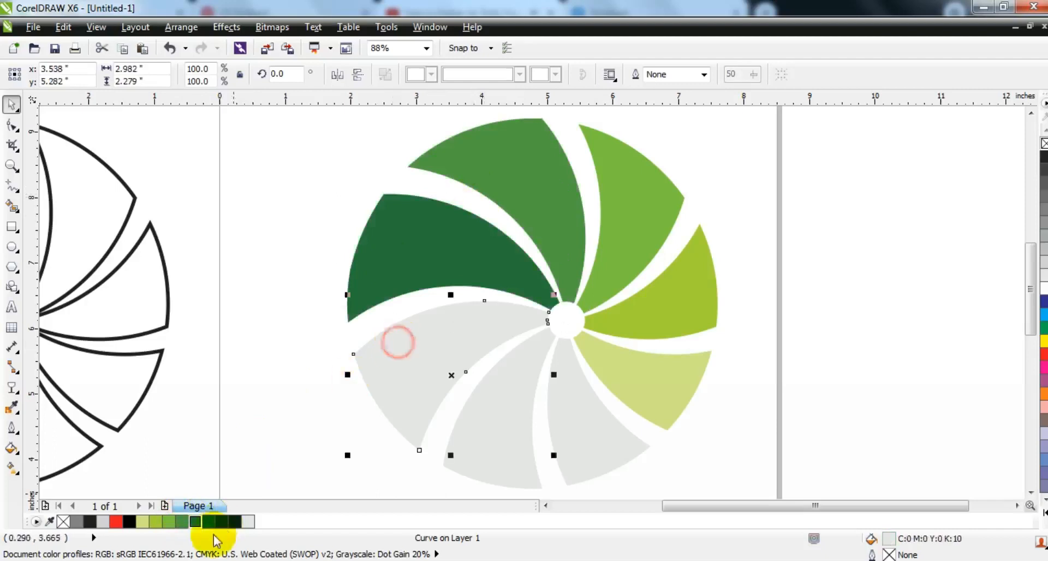
pyautogui.click(207, 522)
pyautogui.click(476, 437)
pyautogui.click(221, 521)
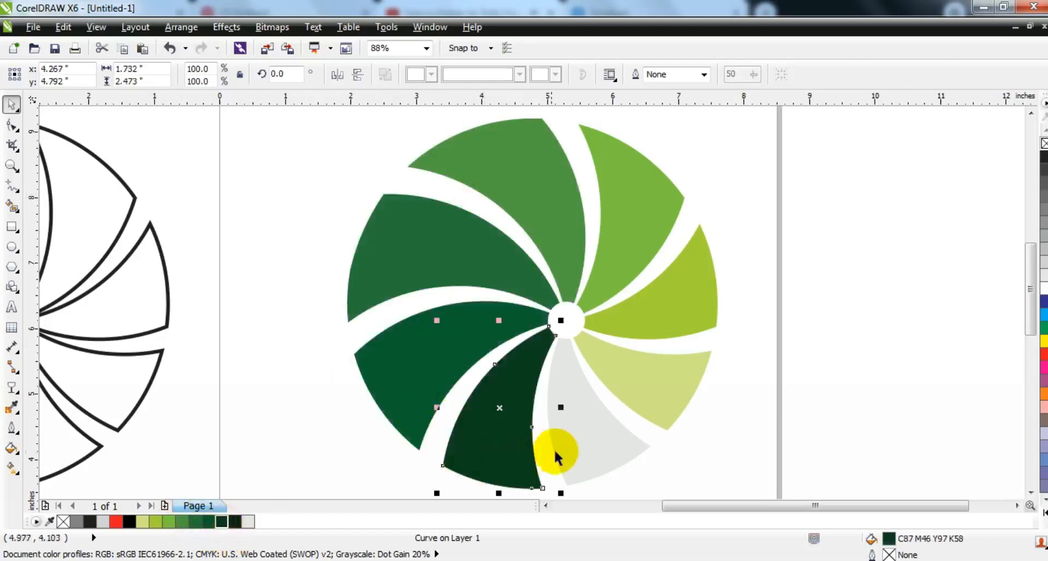
pyautogui.click(234, 521)
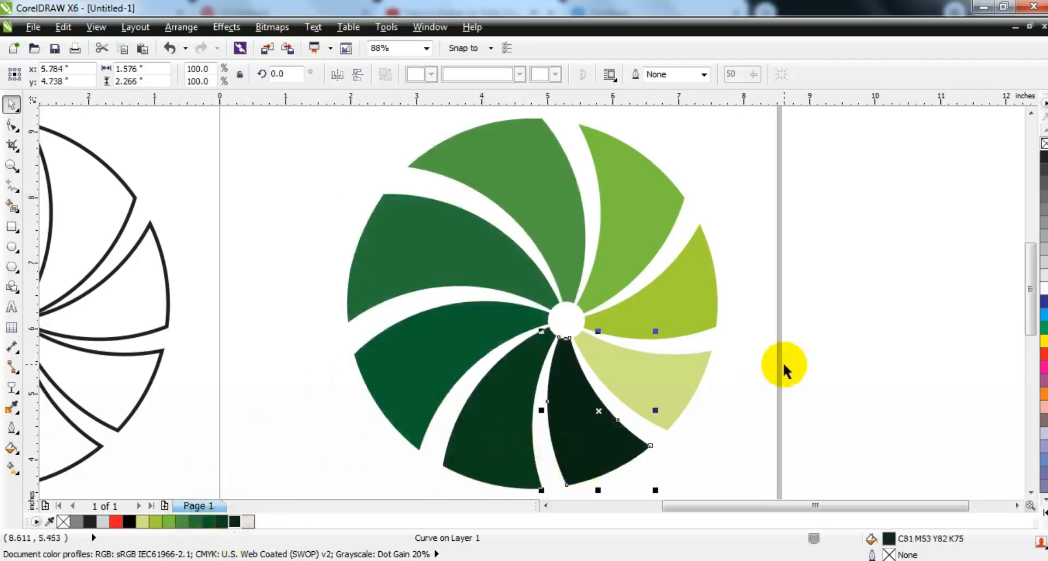
pyautogui.click(784, 370)
# Step: Thin the unfilled wheel's outline to 0.75 pt and move it exactly over the green wheel
pyautogui.click(168, 327)
pyautogui.click(703, 74)
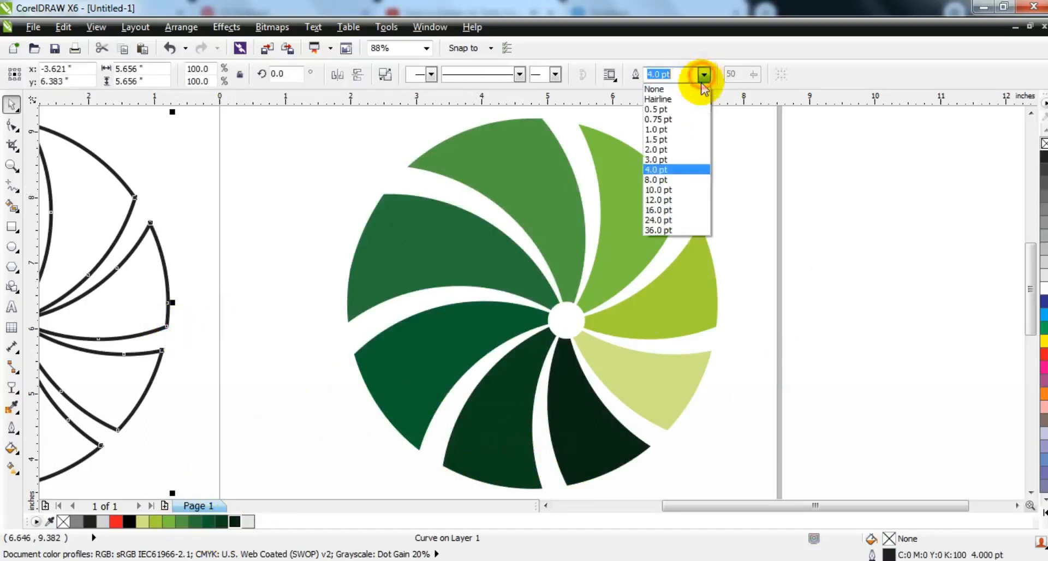
pyautogui.click(676, 119)
pyautogui.moveTo(150, 304); pyautogui.dragTo(701, 326)
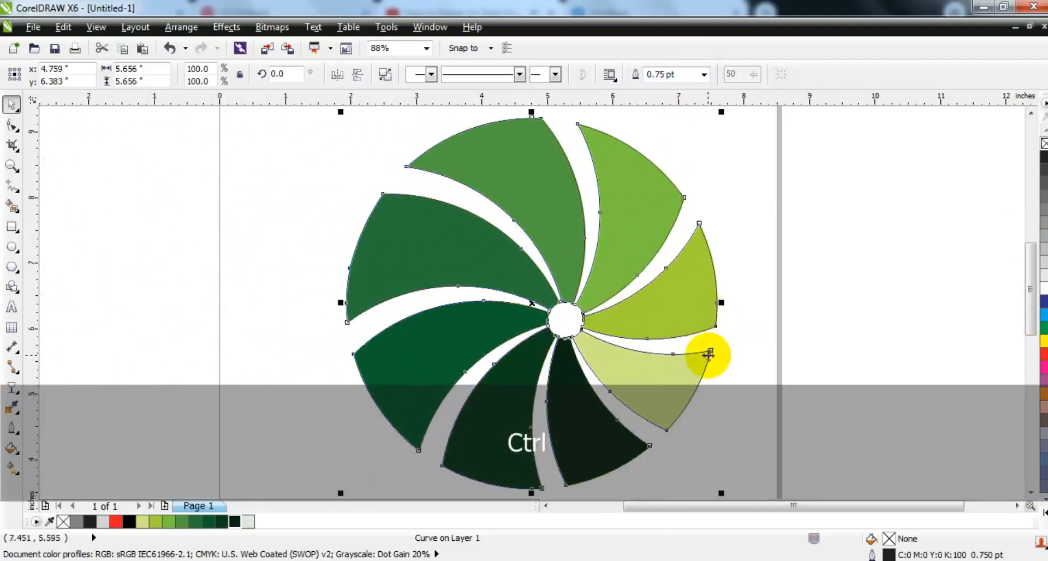
# Step: Rotate the outlined wheel clockwise over the green segments to an angle of 337.5 degrees
pyautogui.click(708, 355)
pyautogui.moveTo(725, 112); pyautogui.dragTo(744, 175)
pyautogui.moveTo(725, 114); pyautogui.dragTo(742, 147)
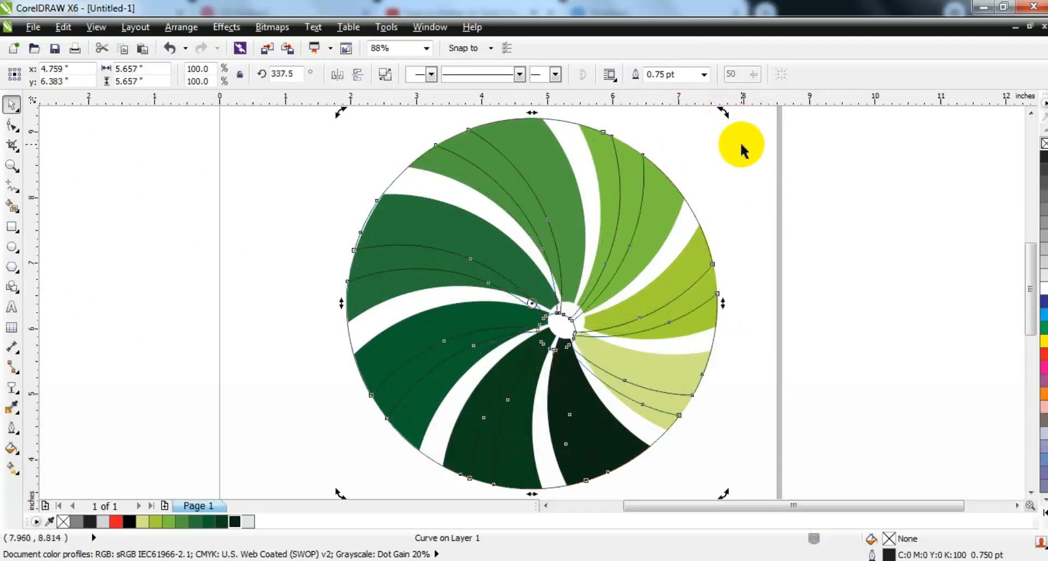
pyautogui.click(780, 152)
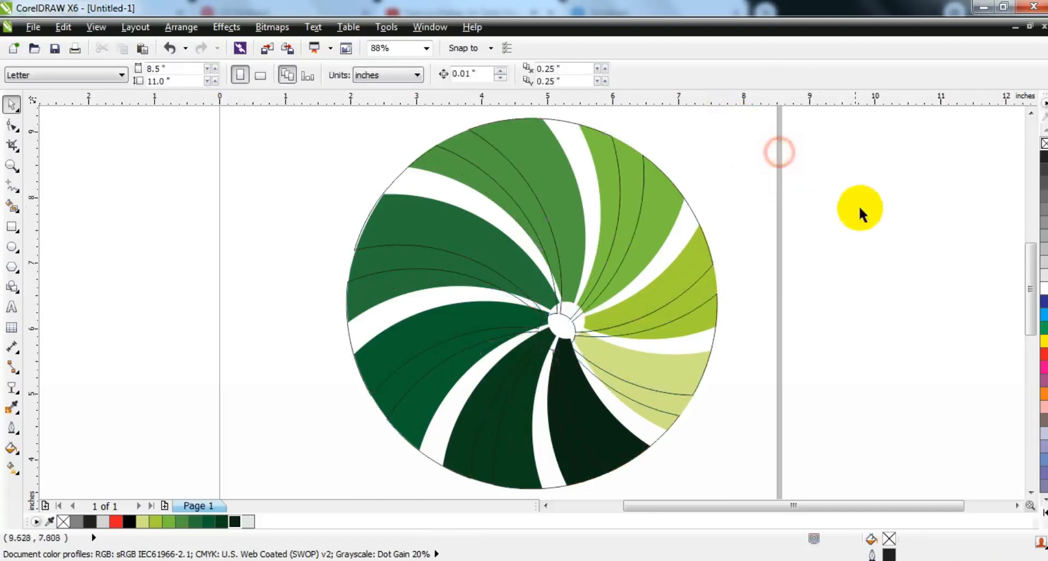
# Step: Smart-fill one edge strip of each of the eight green segments with gray and remove the overlaid outline wheel
pyautogui.click(11, 207)
pyautogui.click(656, 216)
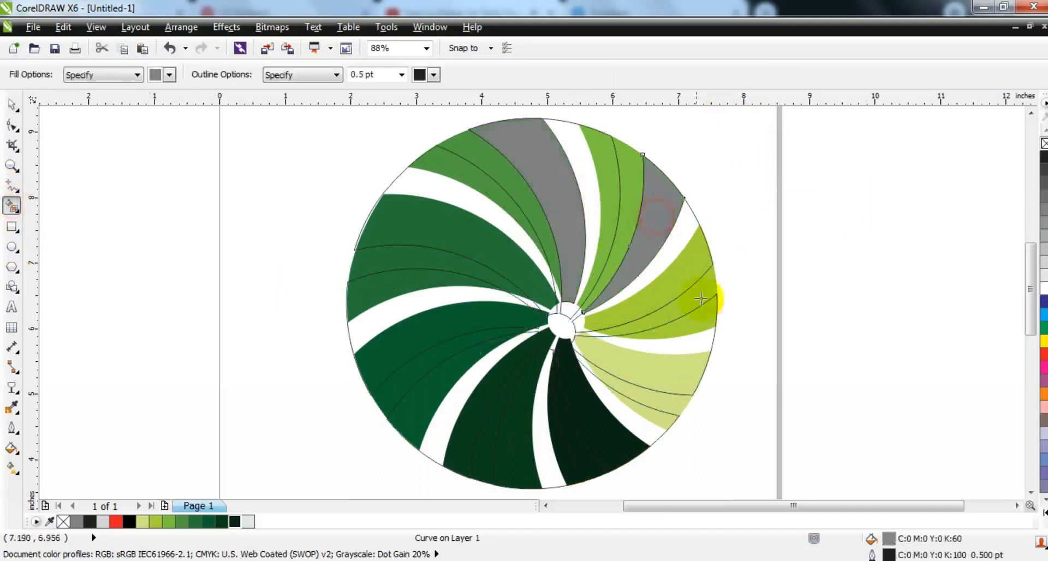
pyautogui.click(701, 318)
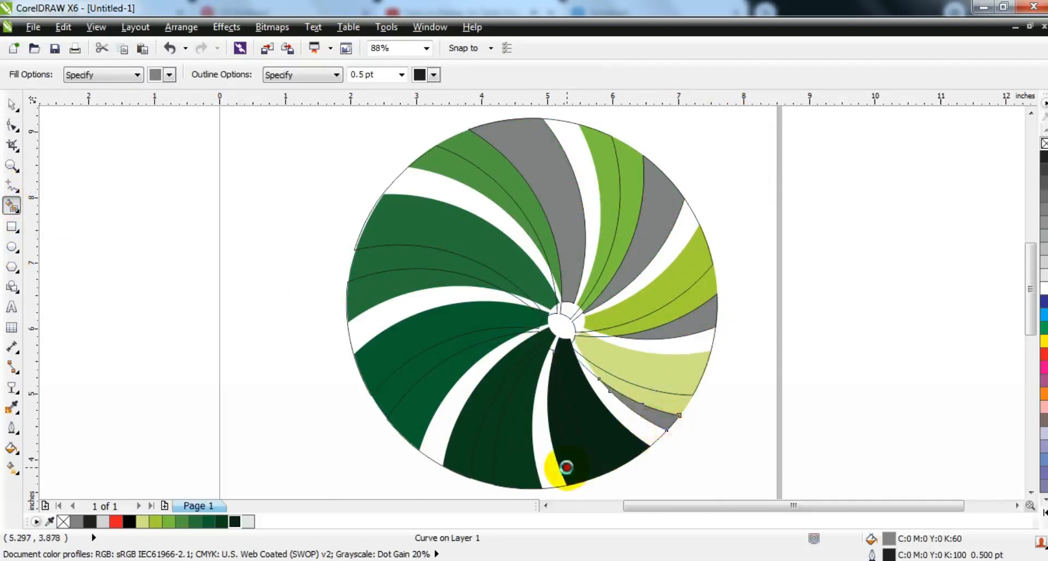
pyautogui.click(444, 444)
pyautogui.click(384, 354)
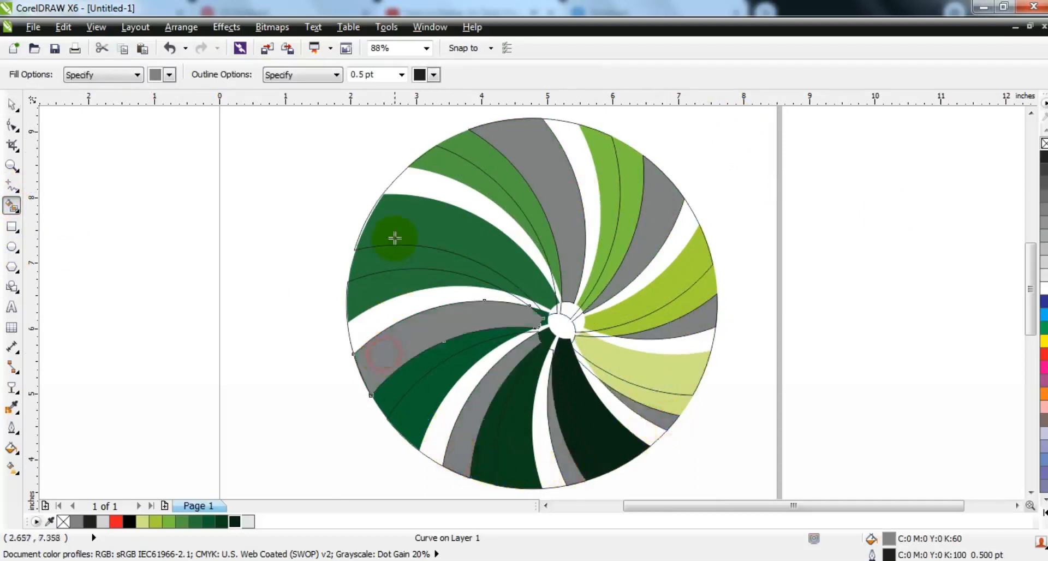
pyautogui.click(397, 233)
pyautogui.press('Escape')
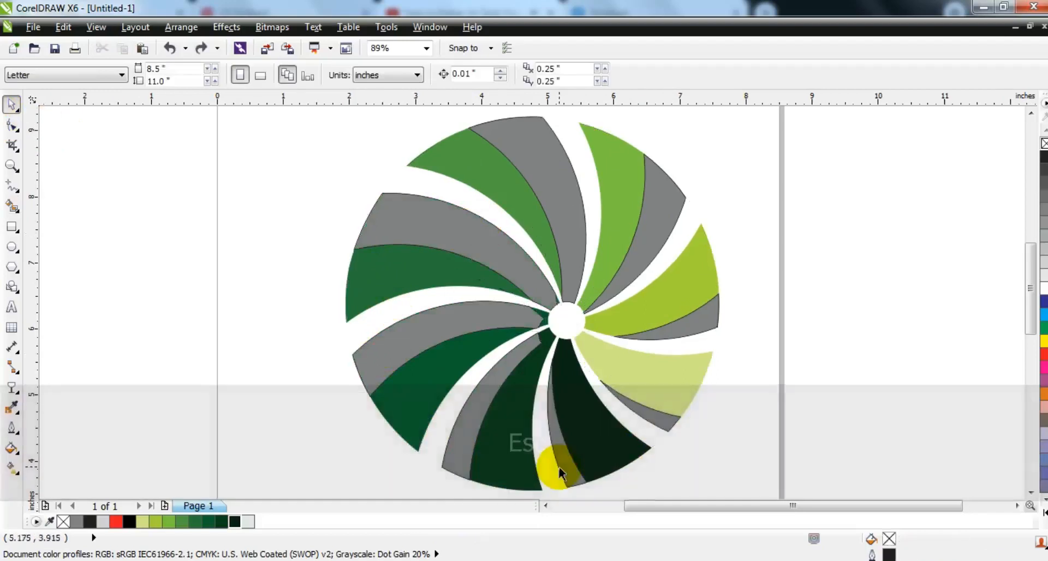
# Step: Select all eight gray strips, remove their outlines and fill them with the darkest green, C81 M53 Y82 K75
pyautogui.click(558, 466)
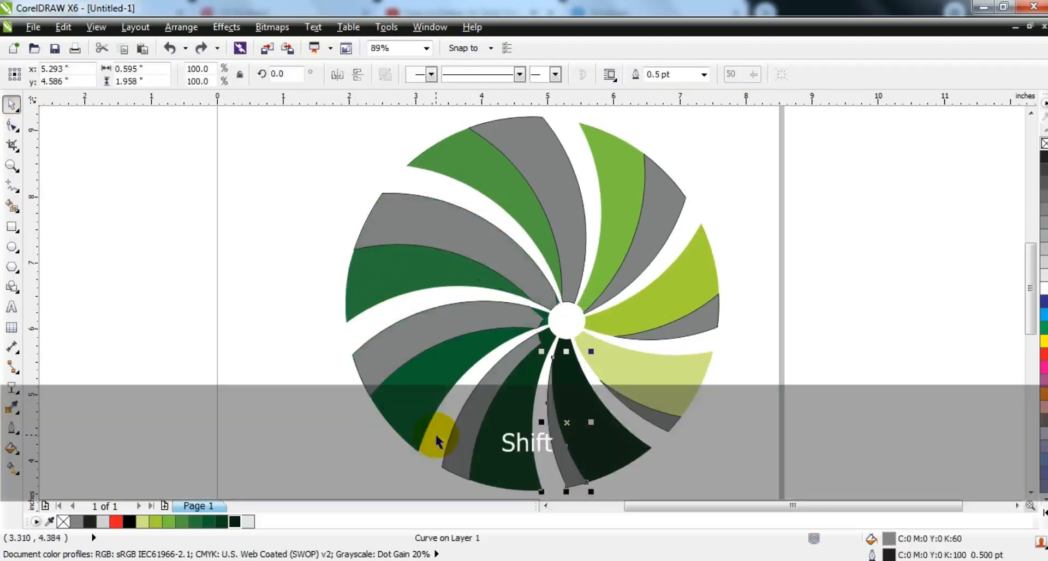
pyautogui.keyDown('shift'); pyautogui.click(450, 446); pyautogui.keyUp('shift')
pyautogui.keyDown('shift'); pyautogui.click(538, 159); pyautogui.keyUp('shift')
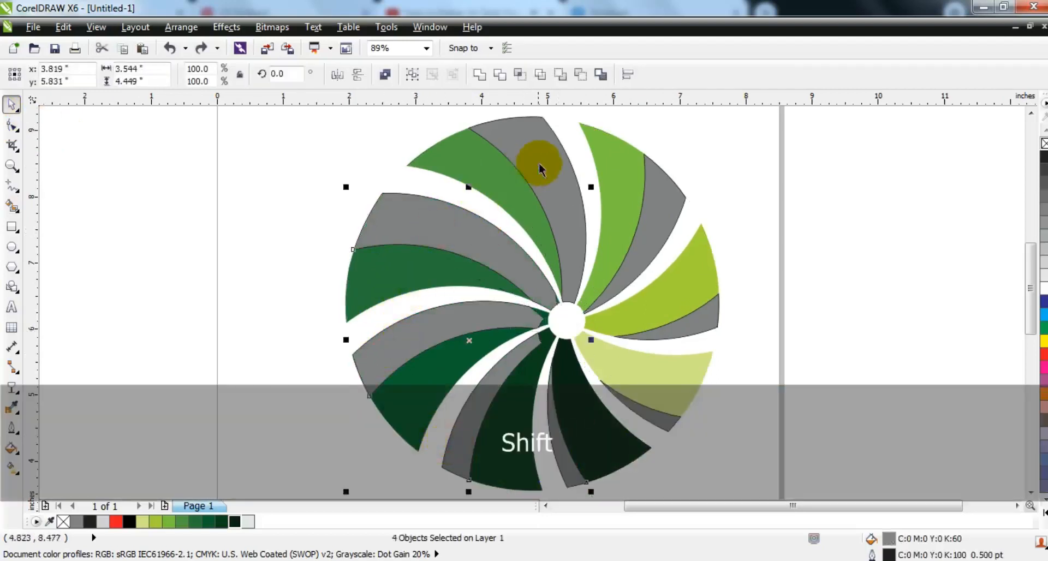
pyautogui.keyDown('shift'); pyautogui.click(669, 217); pyautogui.keyUp('shift')
pyautogui.keyDown('shift'); pyautogui.click(694, 322); pyautogui.keyUp('shift')
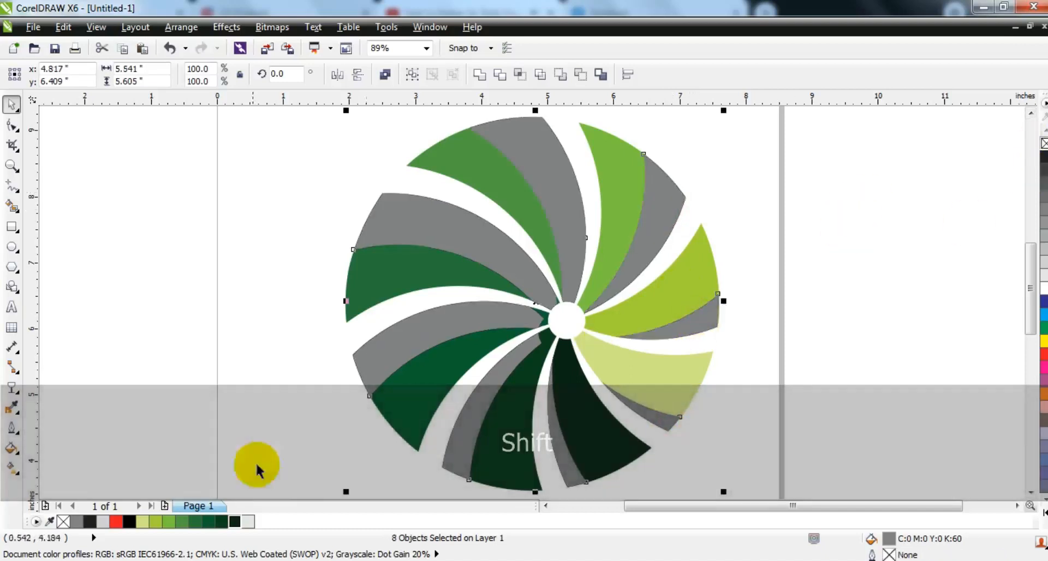
pyautogui.click(234, 521)
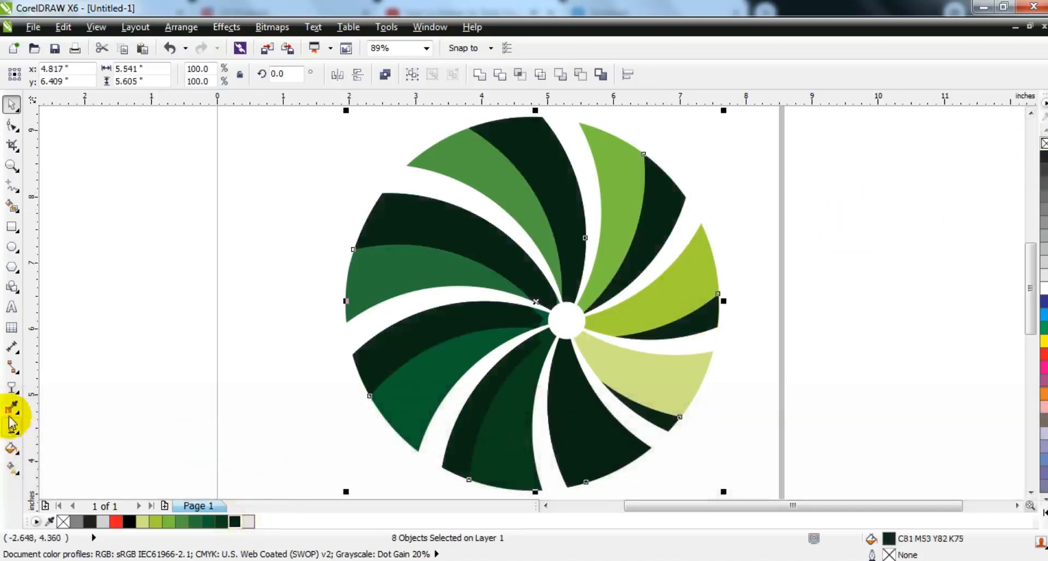
# Step: Apply a uniform transparency of 82 to the eight dark strips so they act as soft shadows
pyautogui.click(12, 388)
pyautogui.click(107, 76)
pyautogui.click(65, 99)
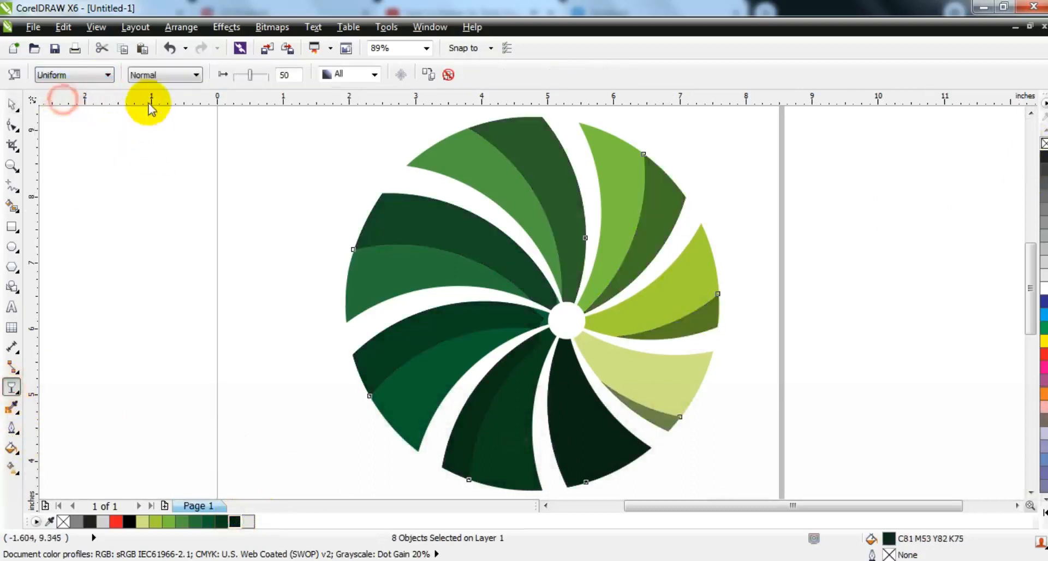
pyautogui.click(235, 75)
pyautogui.moveTo(252, 77); pyautogui.dragTo(262, 77)
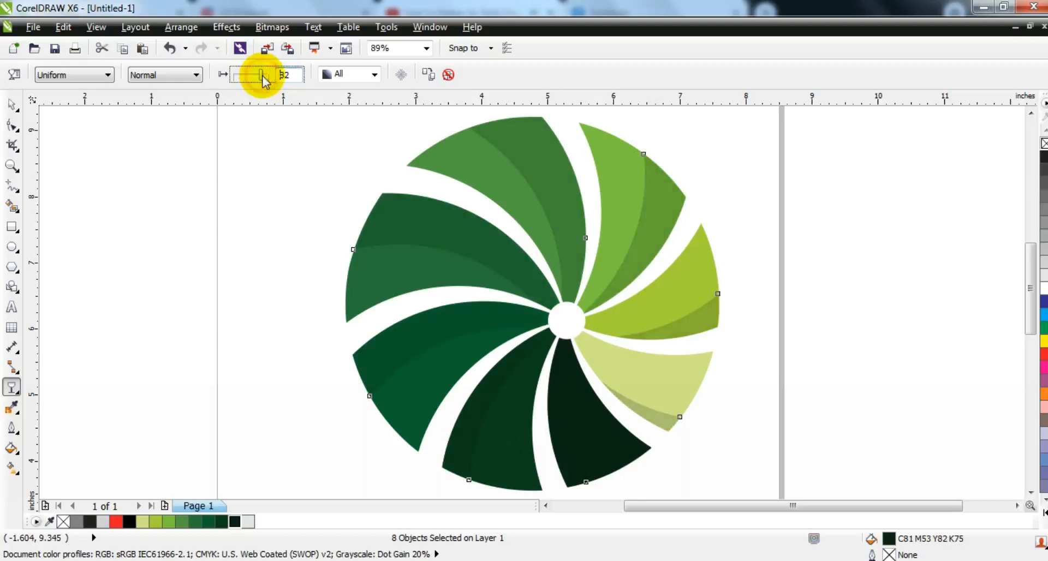
pyautogui.click(16, 105)
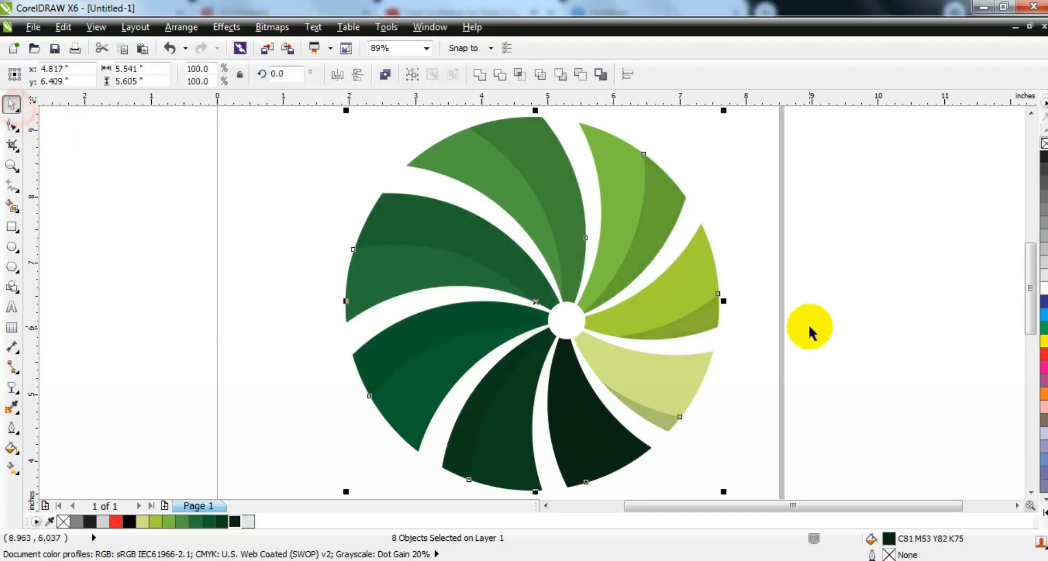
pyautogui.click(809, 327)
# Step: Duplicate the complete shaded wheel into the empty area beside the page
pyautogui.press('F3')
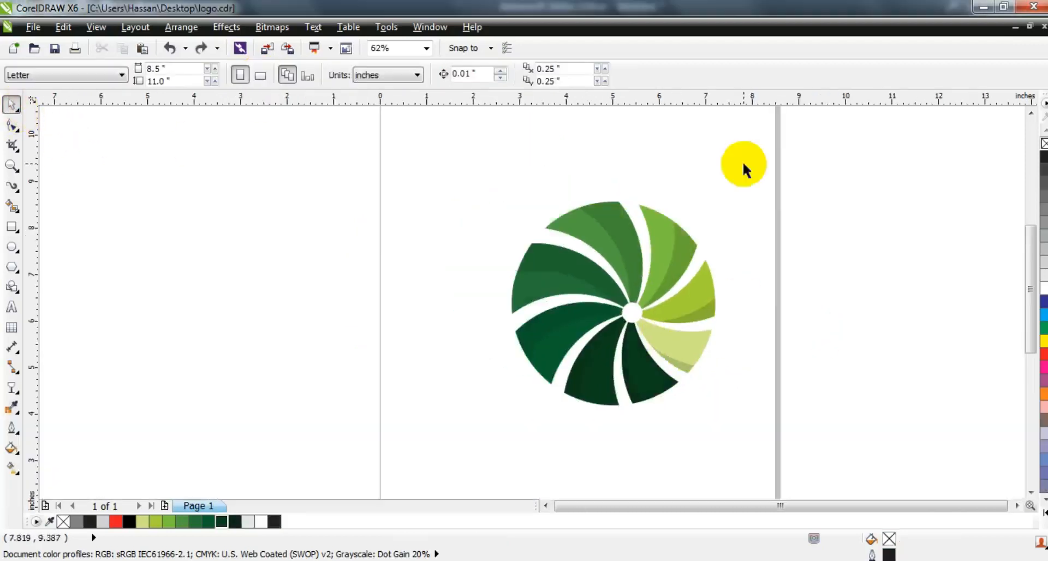
pyautogui.moveTo(742, 161); pyautogui.dragTo(480, 423)
pyautogui.moveTo(582, 389); pyautogui.dragTo(224, 391)
pyautogui.hotkey('shift', 'F2')
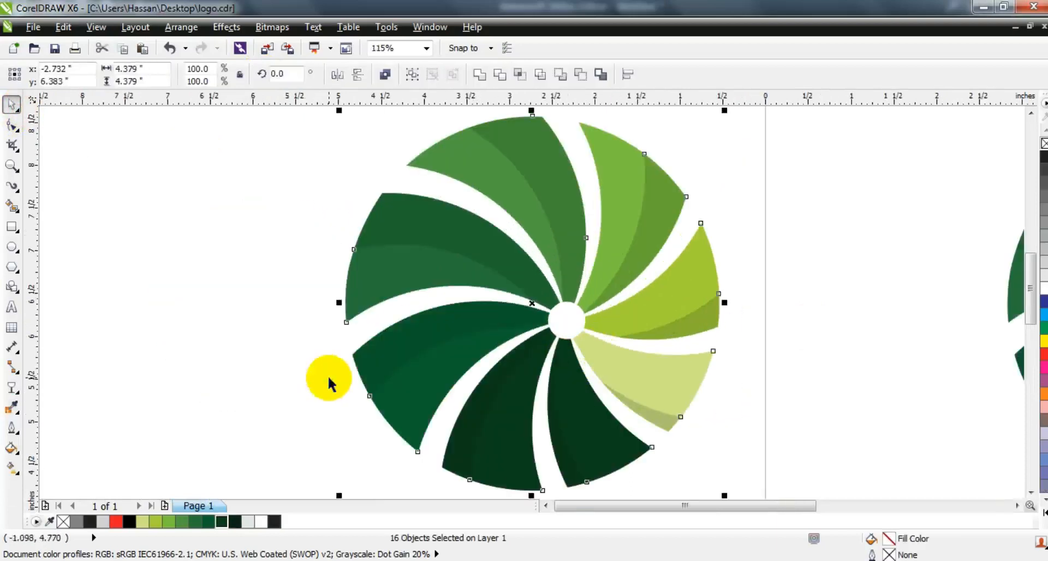
# Step: Delete the transparent shadow strips from the segments of the duplicated wheel
pyautogui.click(476, 237)
pyautogui.press('Delete')
pyautogui.click(552, 195)
pyautogui.press('Delete')
pyautogui.click(644, 205)
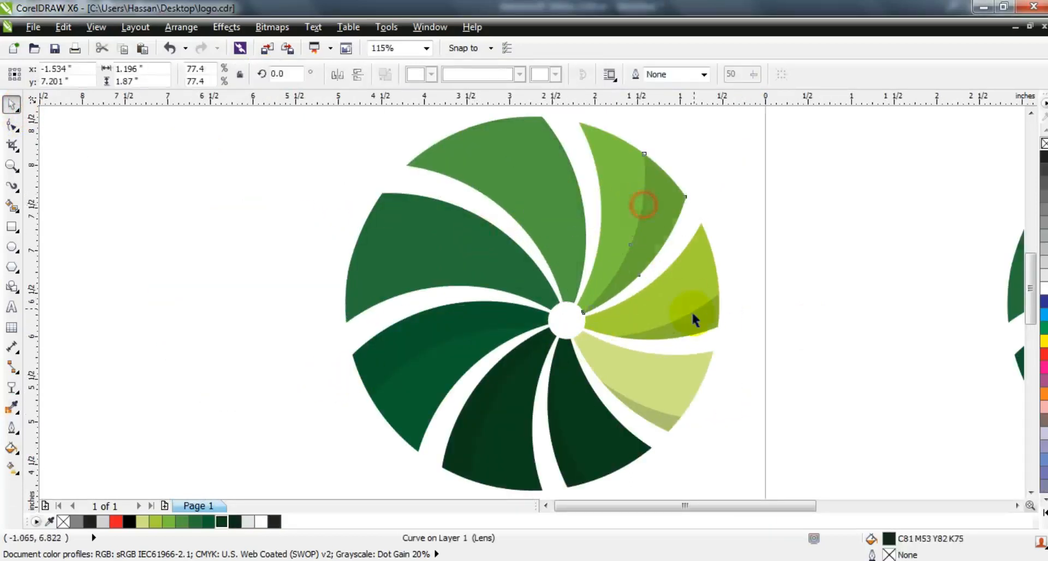
pyautogui.press('Delete')
pyautogui.click(694, 332)
pyautogui.press('Delete')
pyautogui.click(645, 416)
pyautogui.press('Delete')
pyautogui.click(566, 458)
pyautogui.press('Delete')
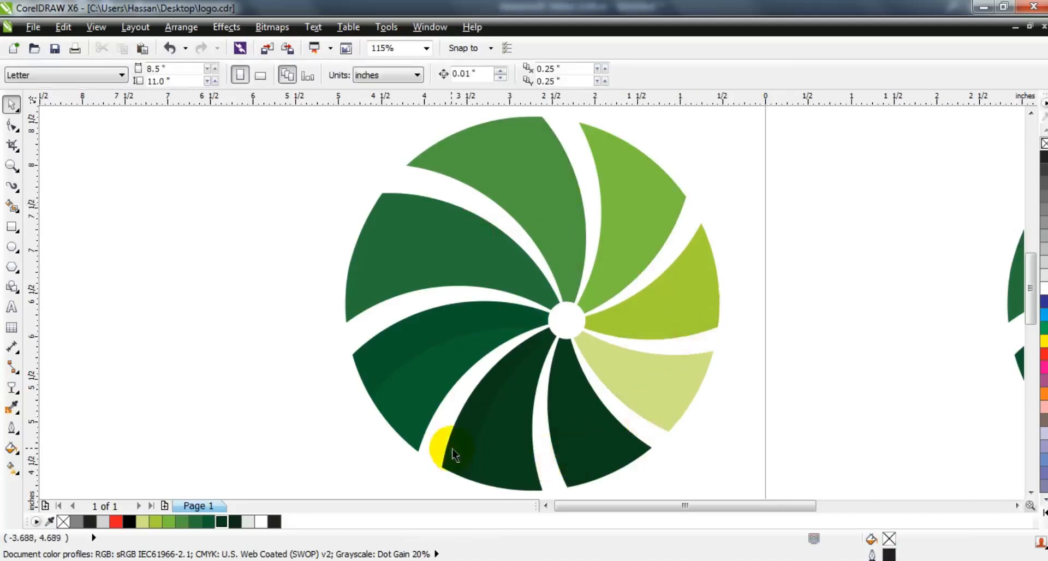
pyautogui.click(456, 454)
pyautogui.press('Delete')
# Step: Select all segments of the duplicated wheel and weld them into a single shape
pyautogui.scroll(-2, 328, 295)
pyautogui.moveTo(297, 173); pyautogui.dragTo(621, 398)
pyautogui.click(482, 74)
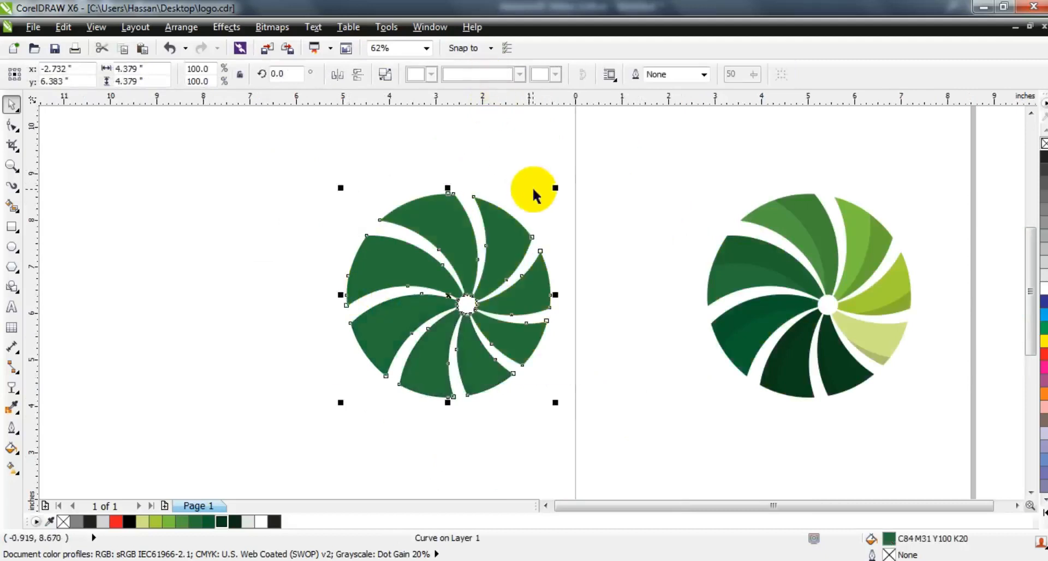
# Step: Round the corners of the welded wheel's segments with a fillet radius of 0.2 inches
pyautogui.scroll(2, 642, 226)
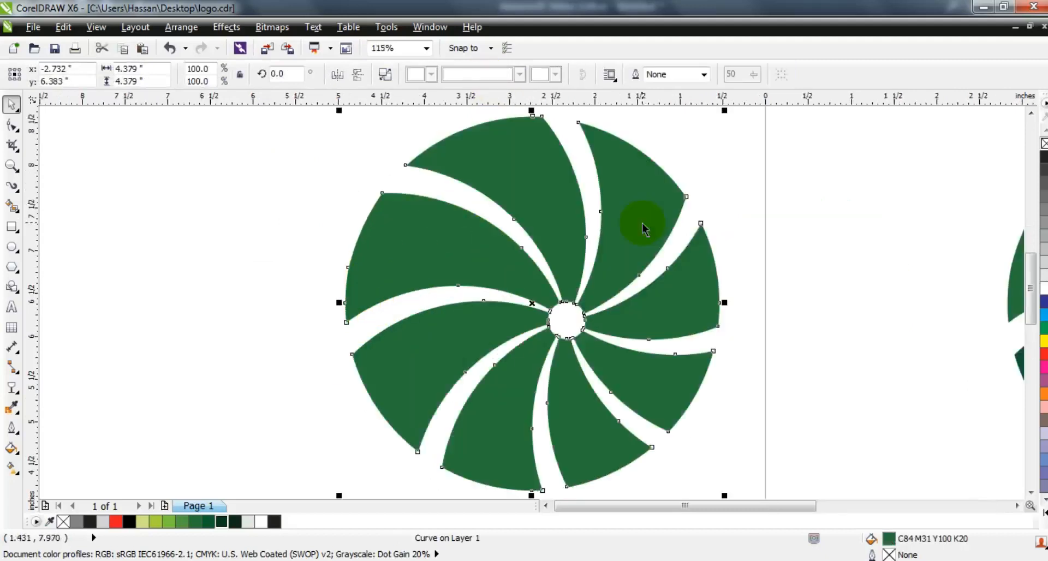
pyautogui.click(445, 30)
pyautogui.moveTo(464, 159)
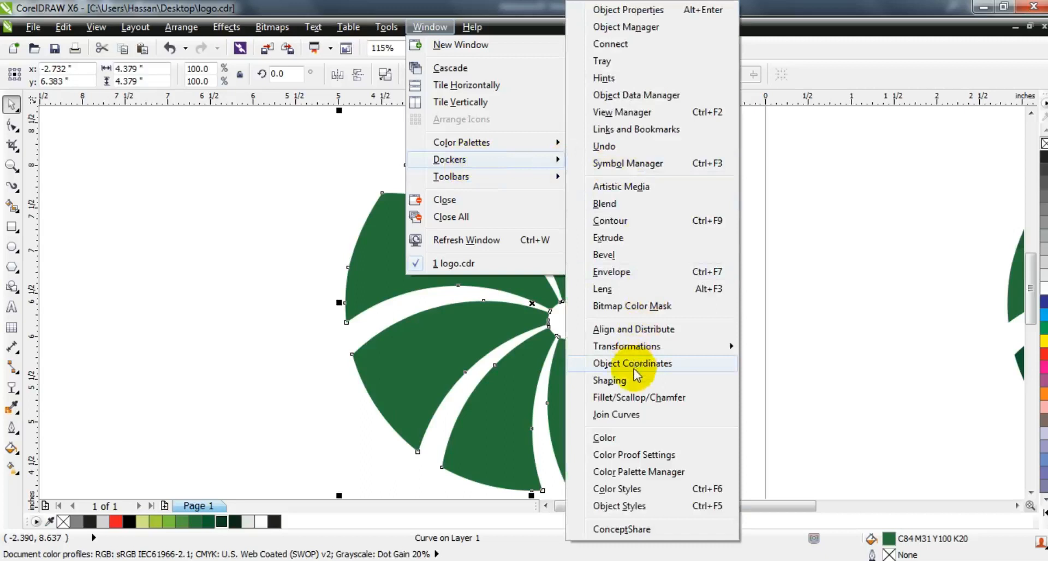
pyautogui.click(636, 391)
pyautogui.click(847, 136)
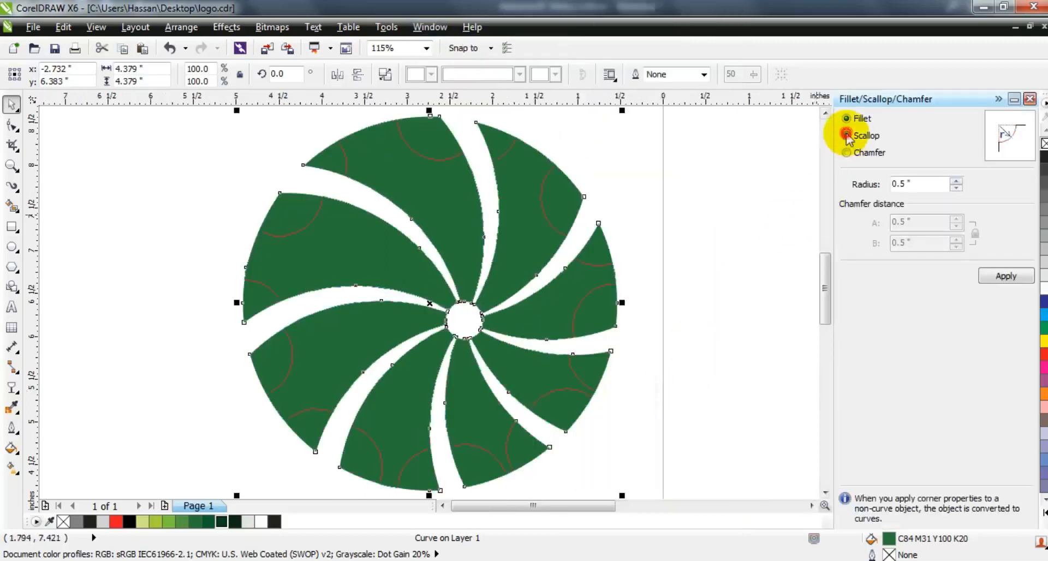
pyautogui.click(847, 120)
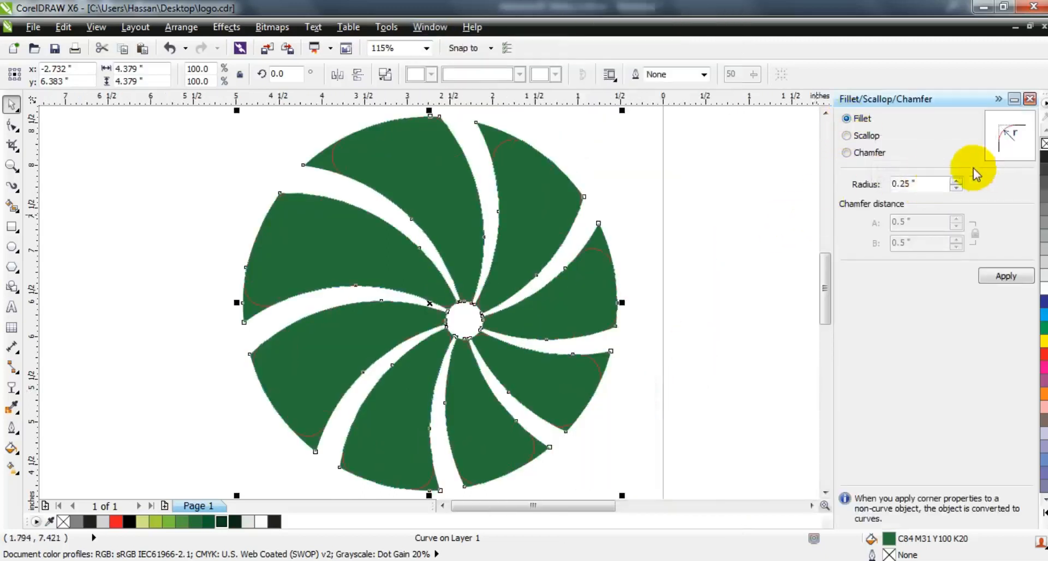
pyautogui.click(955, 182)
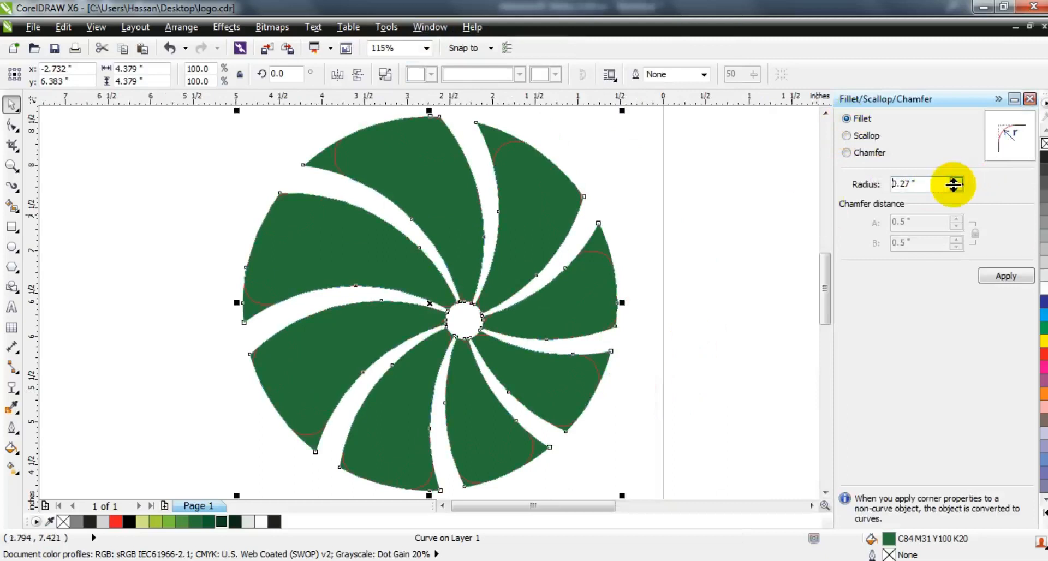
pyautogui.click(956, 189)
pyautogui.click(956, 189)
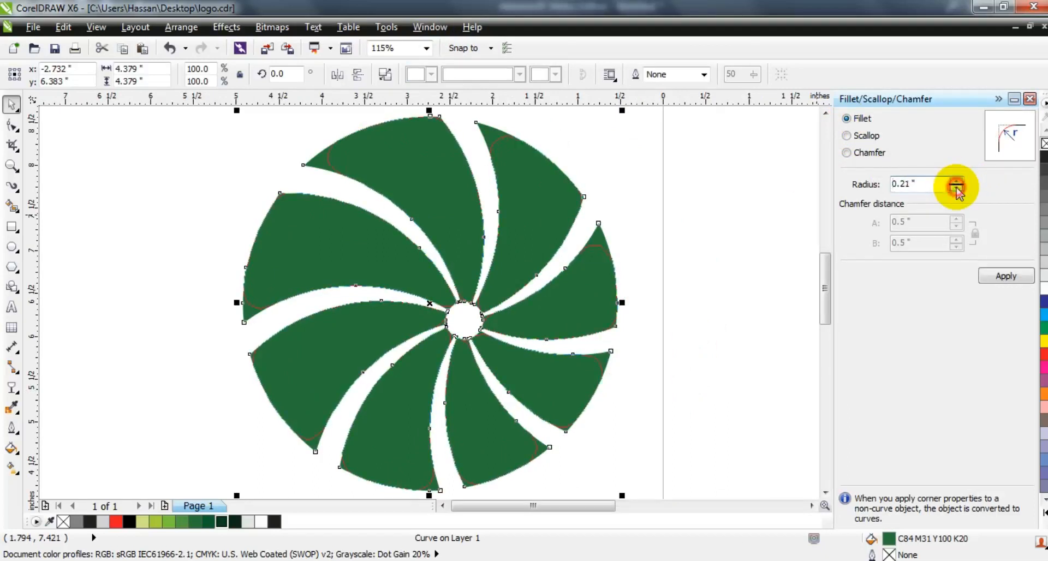
pyautogui.click(1006, 276)
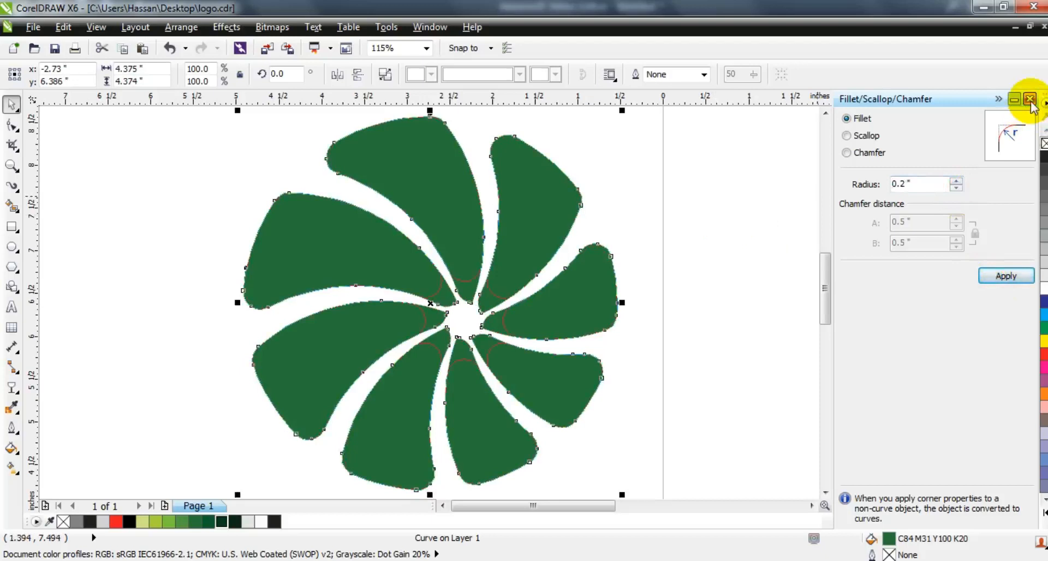
pyautogui.click(1030, 99)
pyautogui.click(875, 246)
pyautogui.scroll(-3, 524, 360)
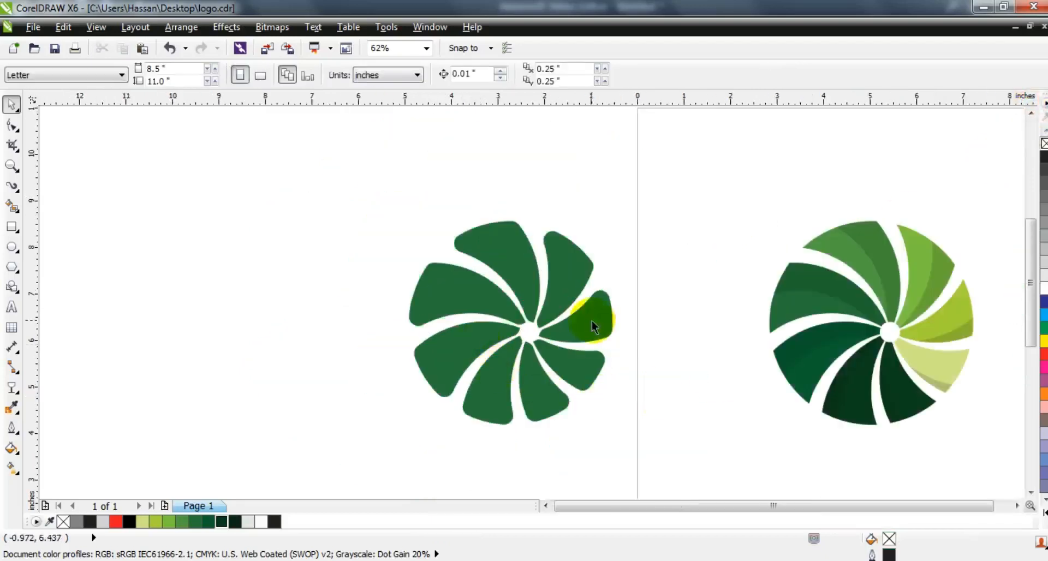
# Step: Fill the rounded welded wheel beside the page with solid black
pyautogui.moveTo(716, 171)
pyautogui.mouseDown()
pyautogui.moveTo(901, 351)
pyautogui.moveTo(1009, 434)
pyautogui.mouseUp()
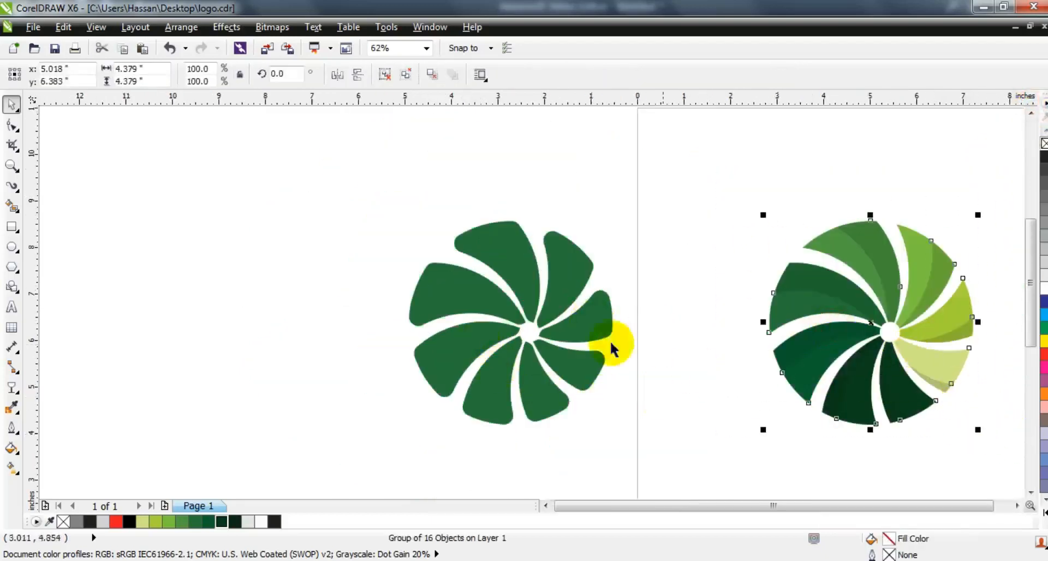
pyautogui.click(562, 320)
pyautogui.click(1043, 327)
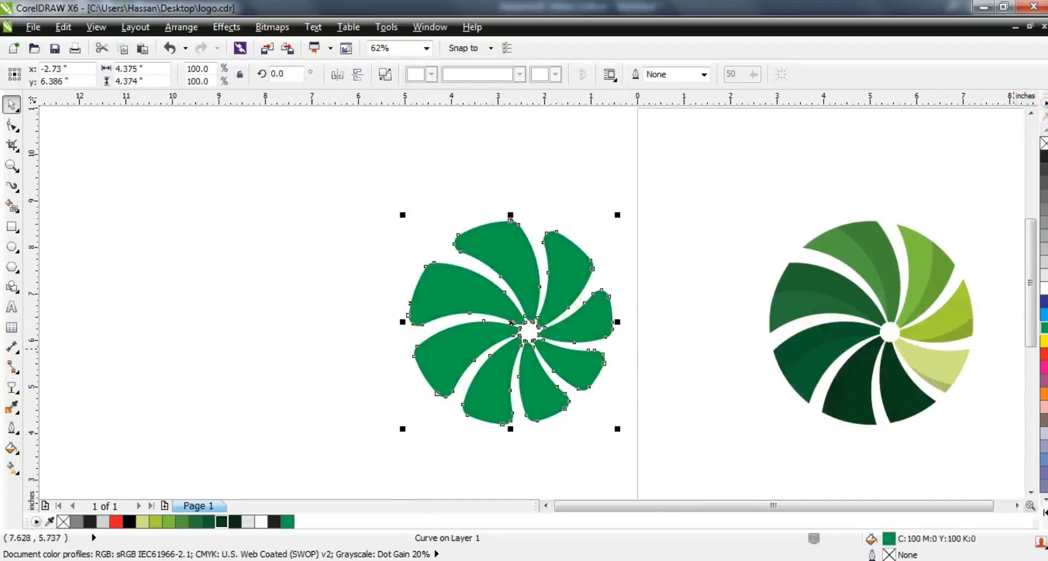
pyautogui.click(1043, 157)
# Step: Align the shaded green wheel's center horizontally and vertically with the black welded wheel so the two overlap
pyautogui.click(912, 268)
pyautogui.keyDown('shift'); pyautogui.click(592, 263); pyautogui.keyUp('shift')
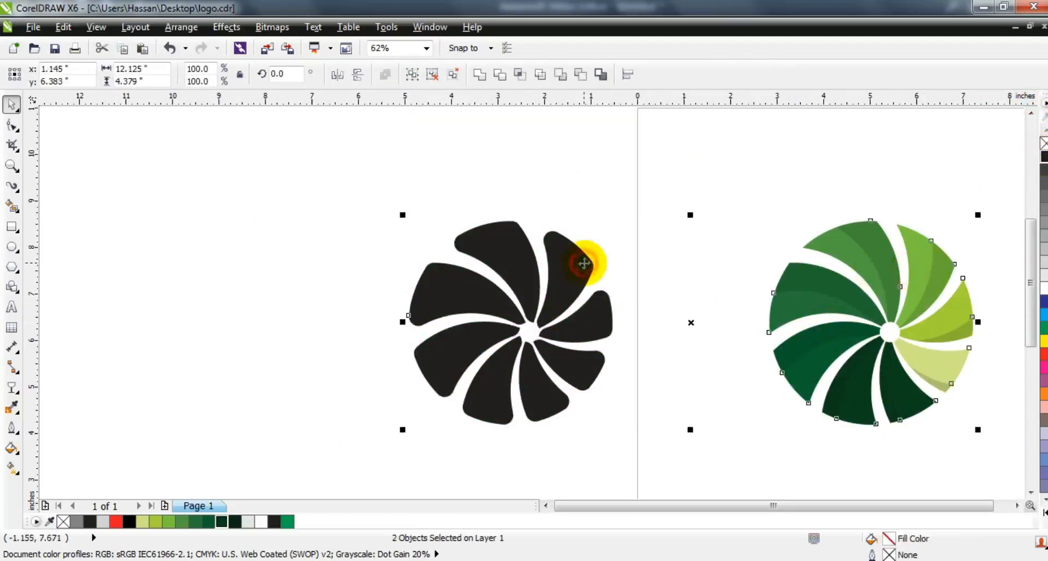
pyautogui.press('c')
pyautogui.press('e')
pyautogui.press('F4')
# Step: PowerClip the shaded green wheel inside the black rounded wheel
pyautogui.press('Escape')
pyautogui.click(593, 139)
pyautogui.hotkey('alt', 'c')
pyautogui.press('w')
pyautogui.press('p')
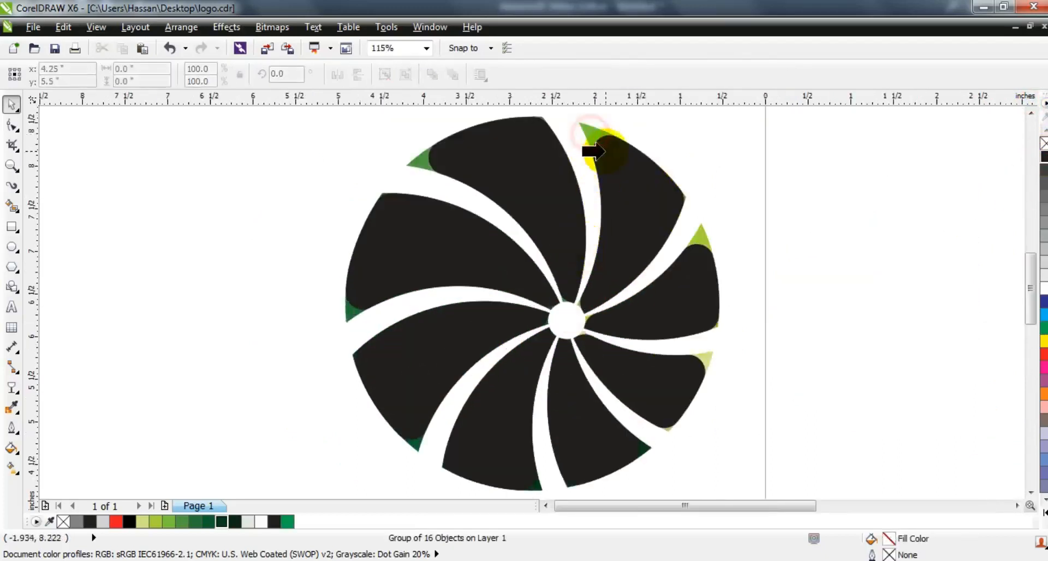
pyautogui.click(605, 152)
# Step: Inspect the clipped rounded wheel, then preview it full screen with nothing selected
pyautogui.click(791, 206)
pyautogui.click(690, 312)
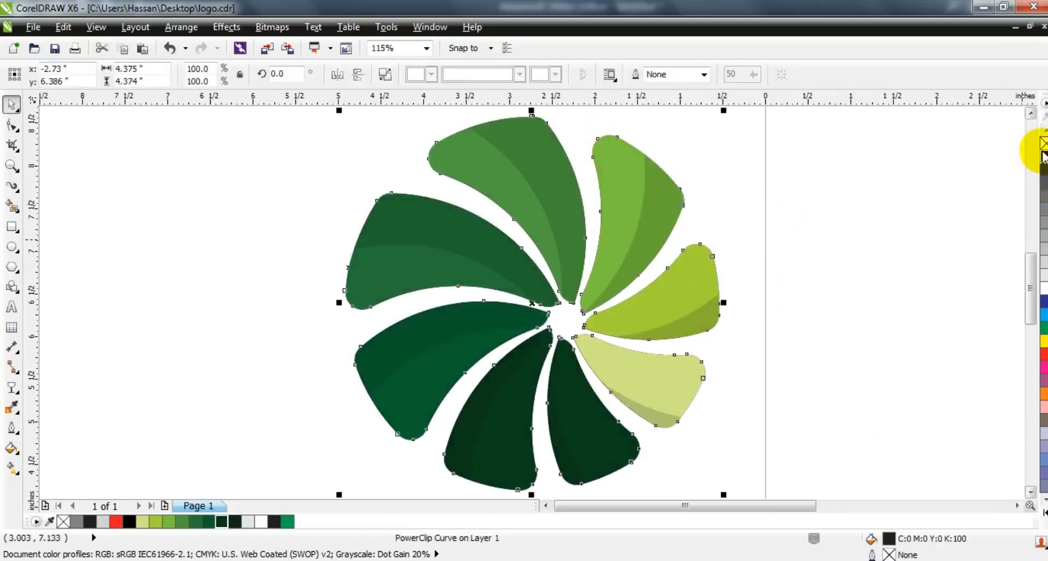
pyautogui.click(962, 219)
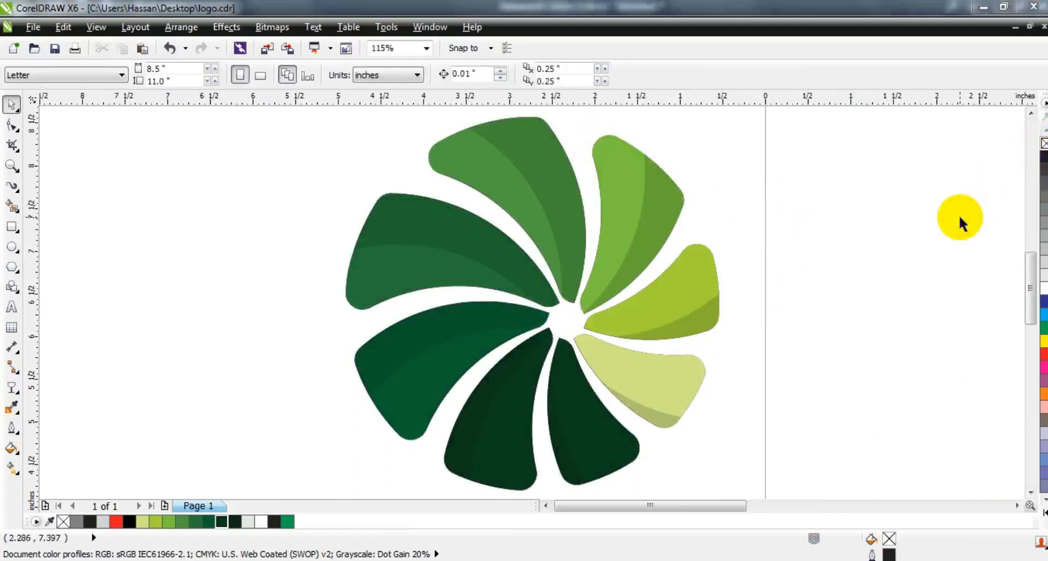
pyautogui.press('F9')
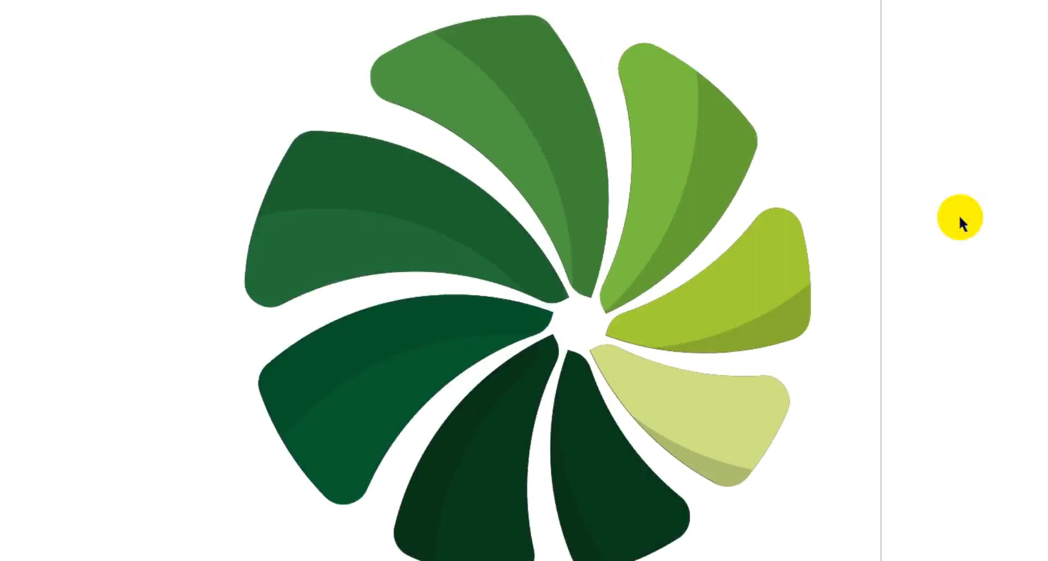